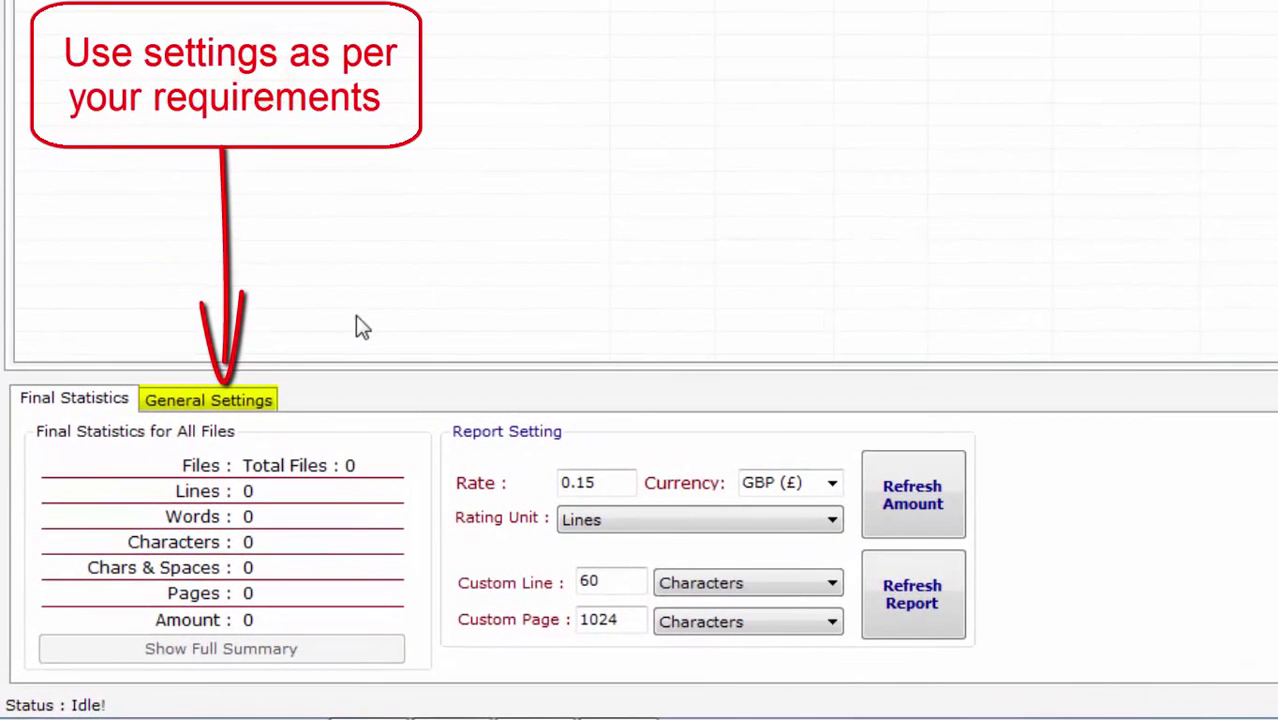
Step: In General Settings, change Tax % from 12 to 10 and Discount % from 8 to 7, keeping other checkboxes unchanged
click(229, 405)
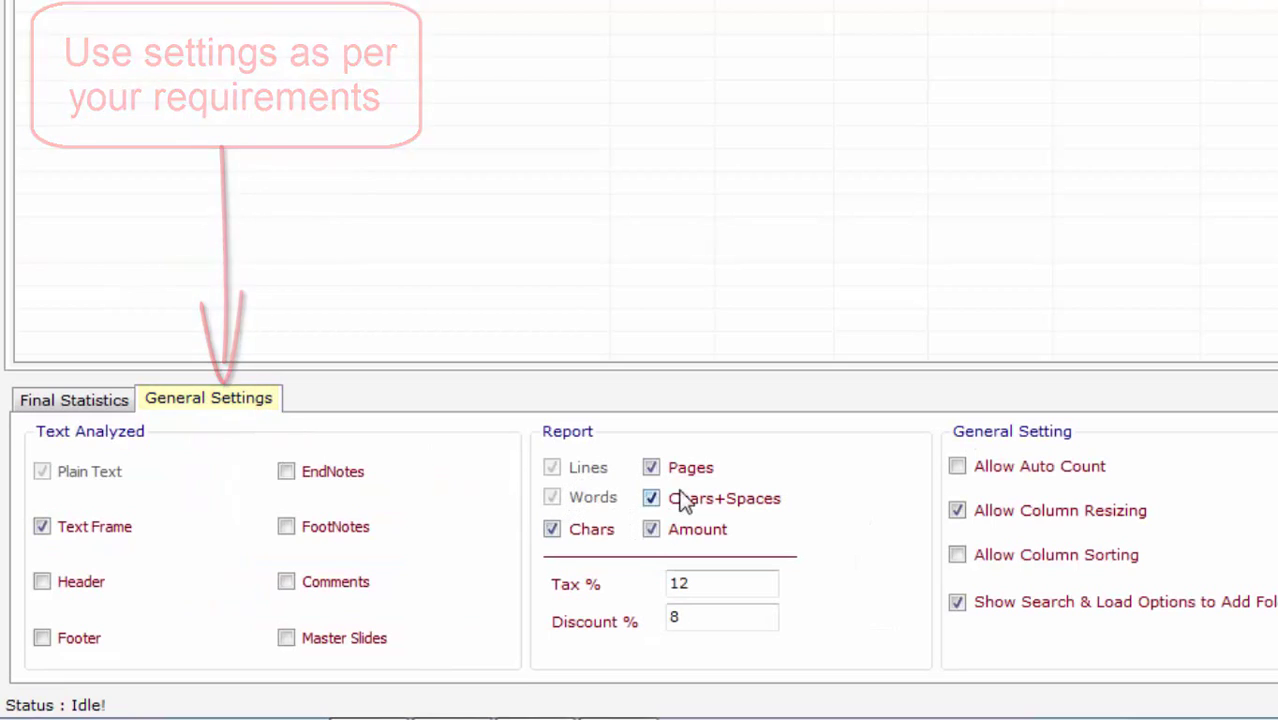
click(655, 470)
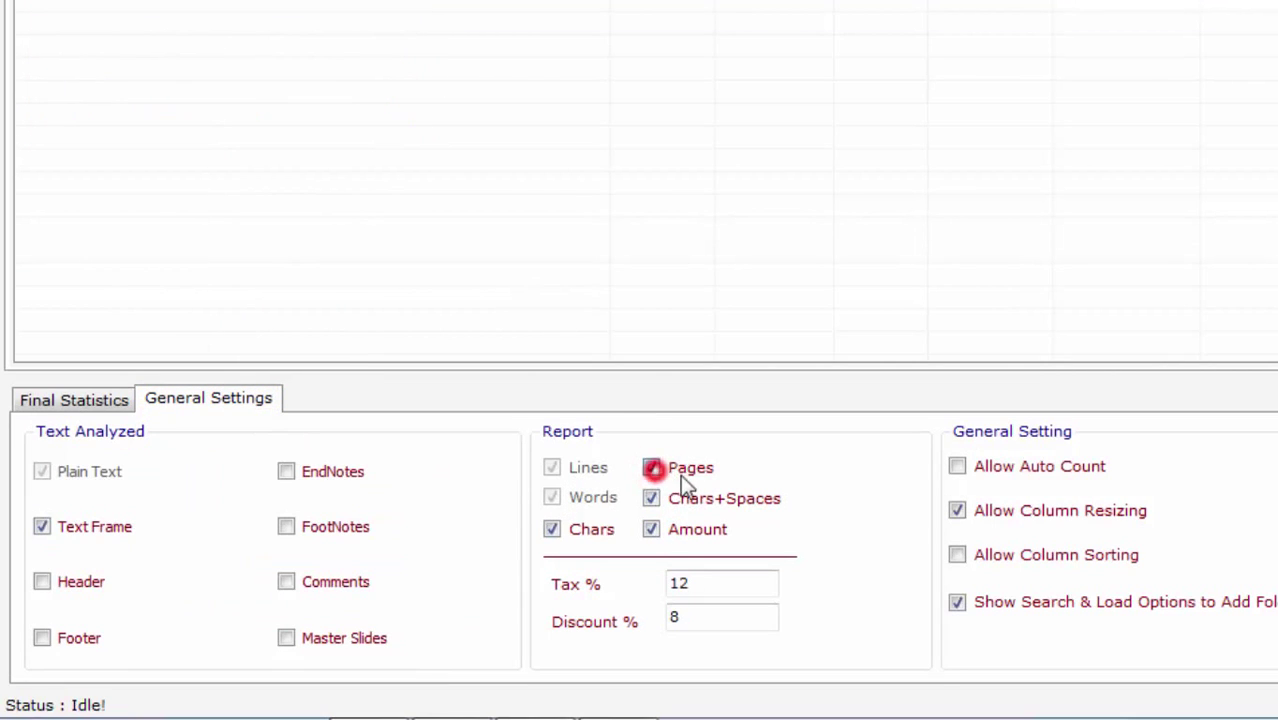
click(680, 474)
double_click(684, 582)
text(10)
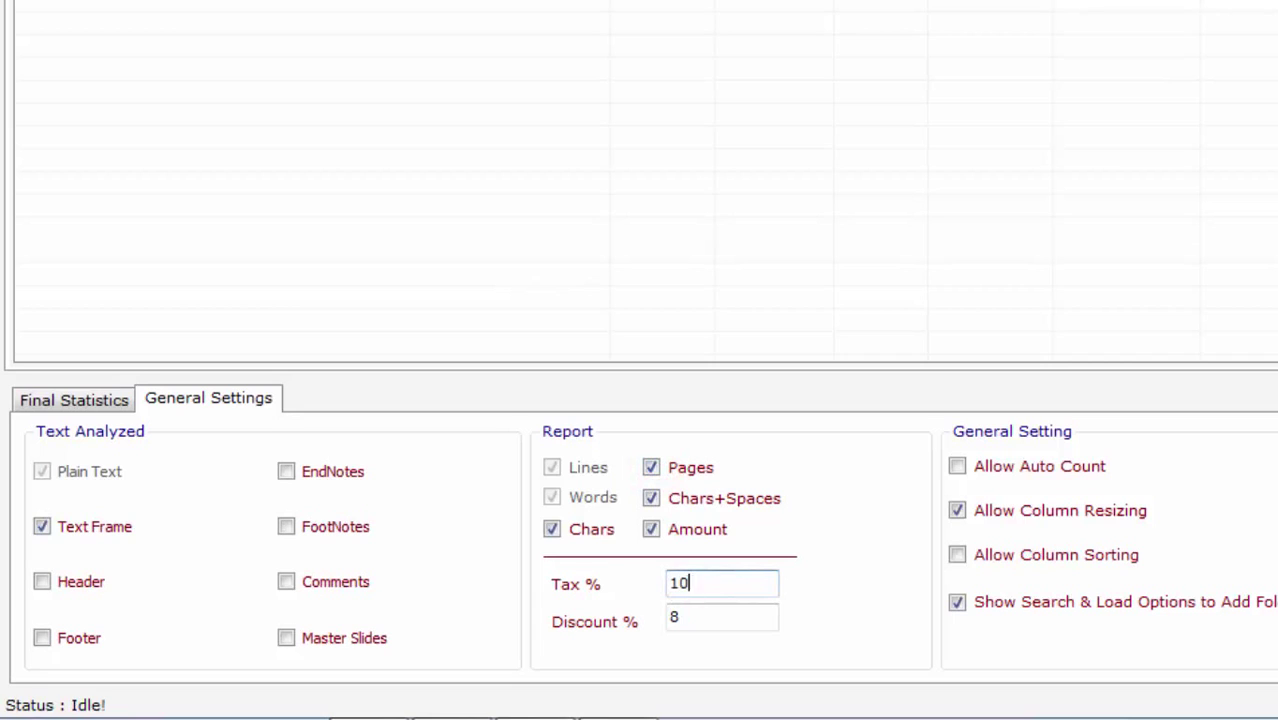
double_click(675, 618)
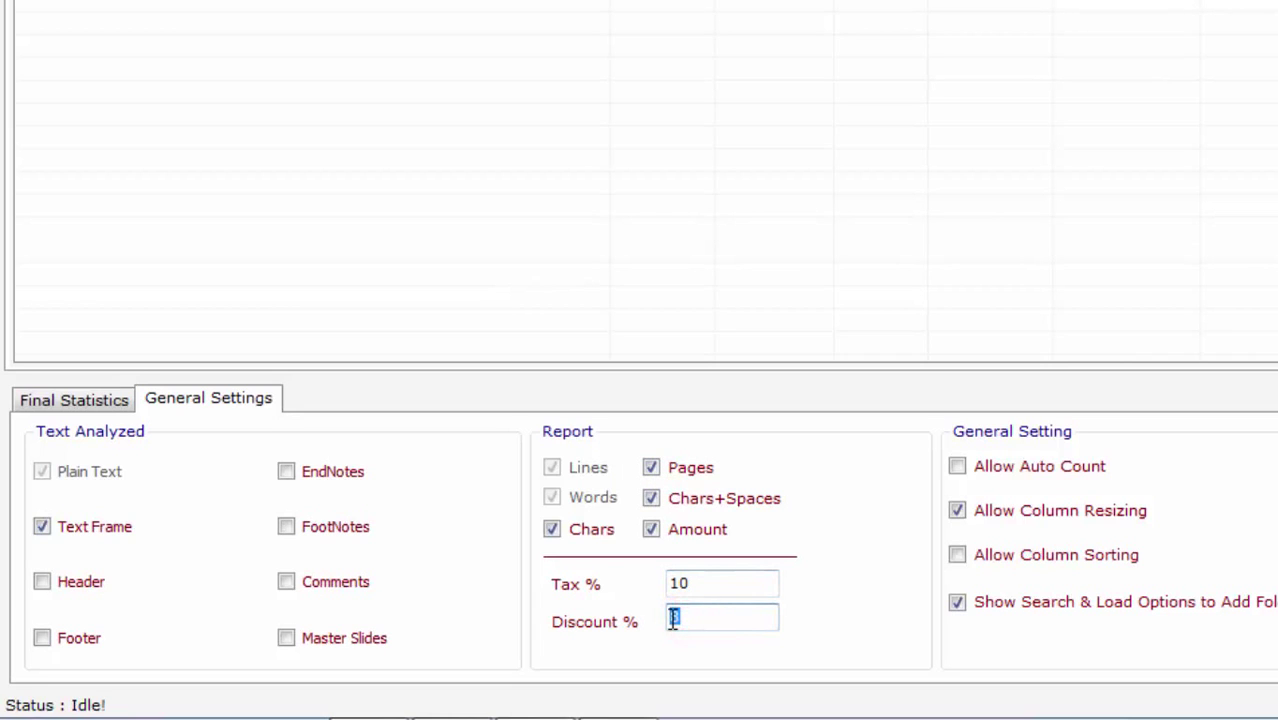
text(7)
click(957, 468)
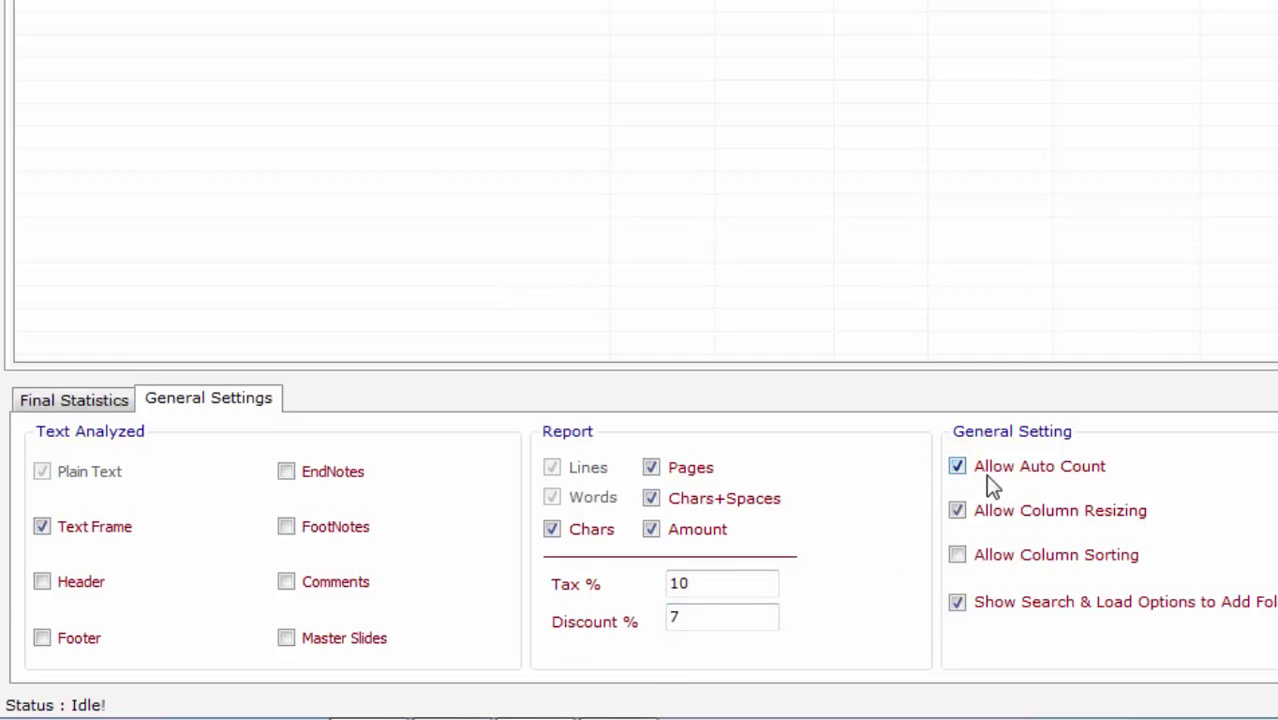
click(957, 467)
Step: On Final Statistics, set Rate 0.10, Currency USD ($), Rating Unit Lines and Custom Line 55
click(72, 403)
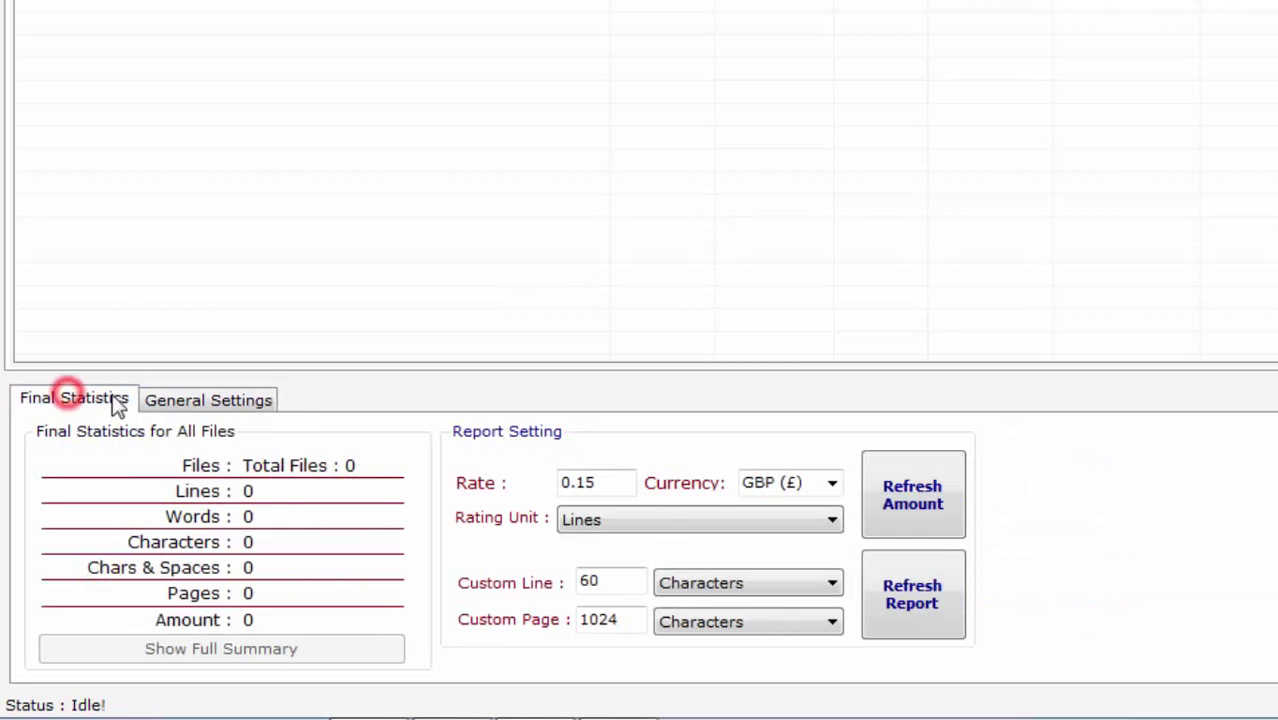
click(590, 484)
text(0.1)
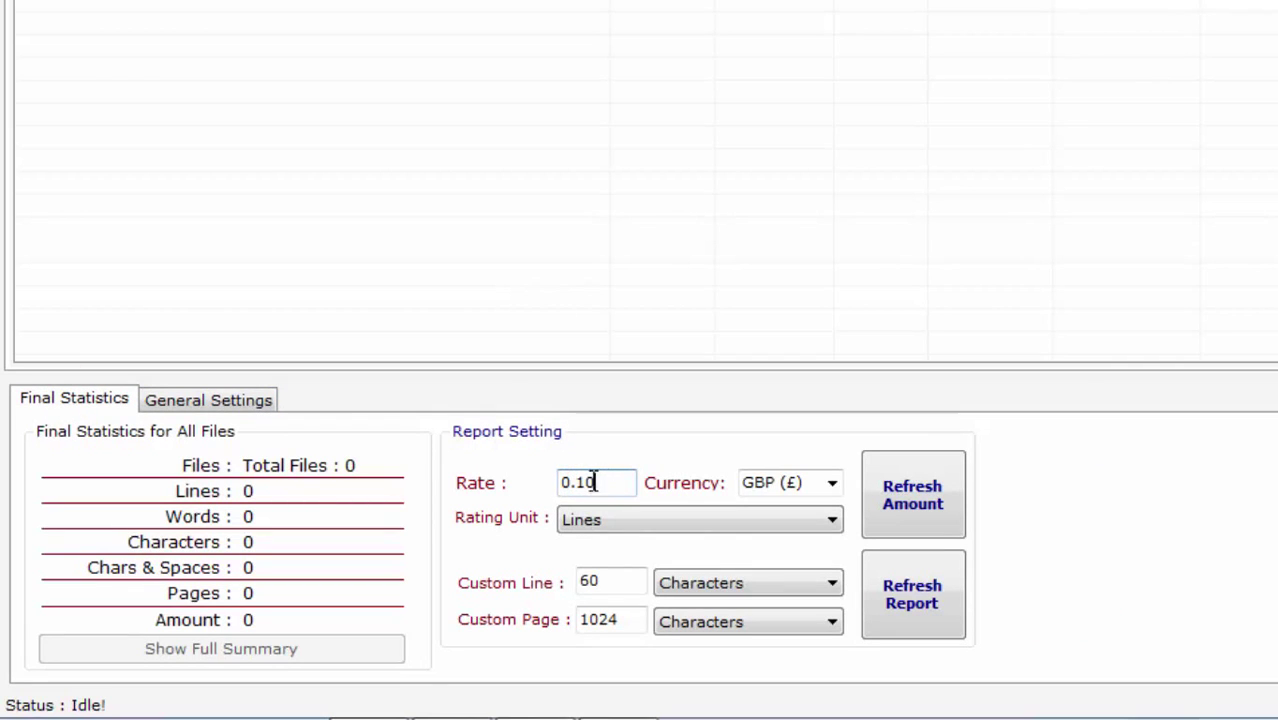
click(832, 484)
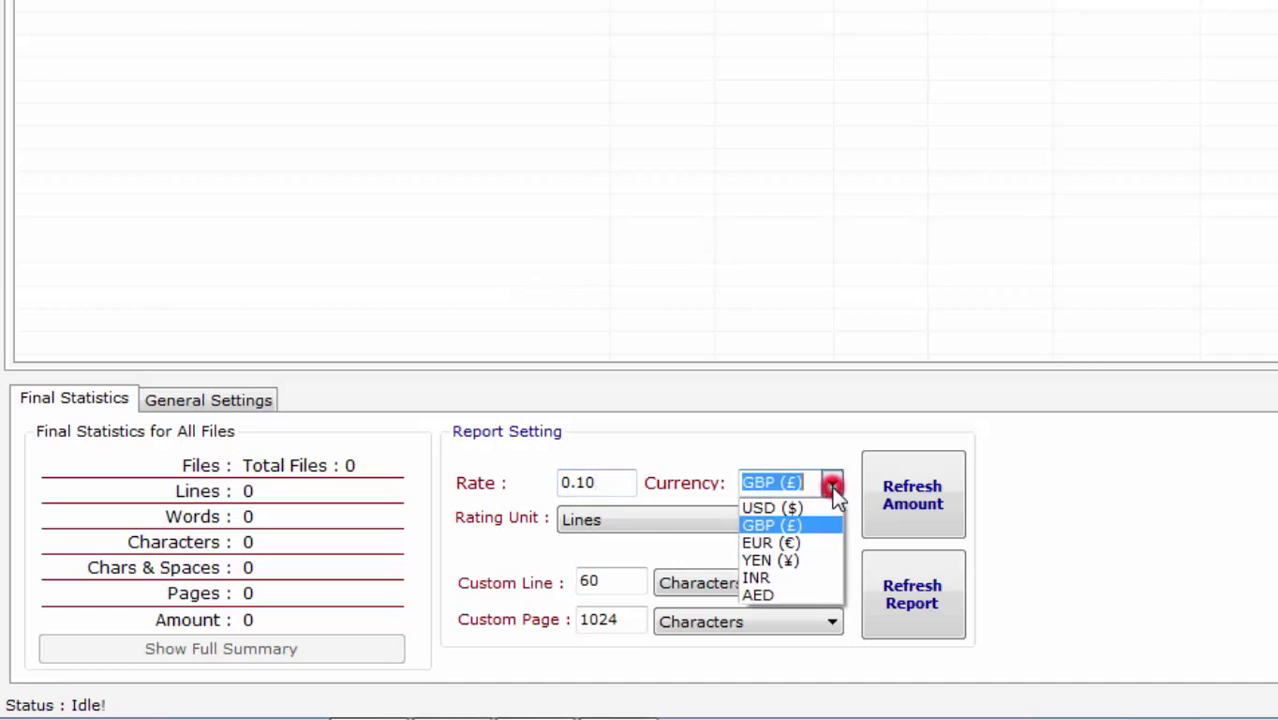
click(796, 510)
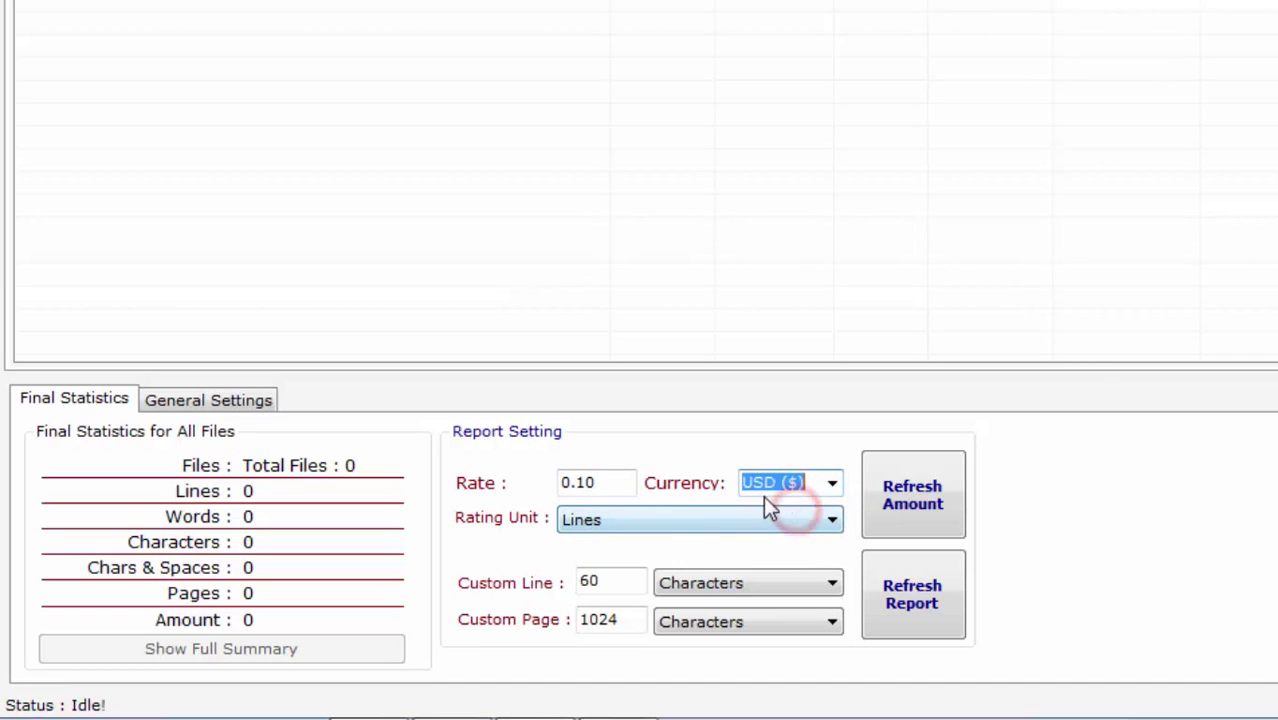
click(833, 520)
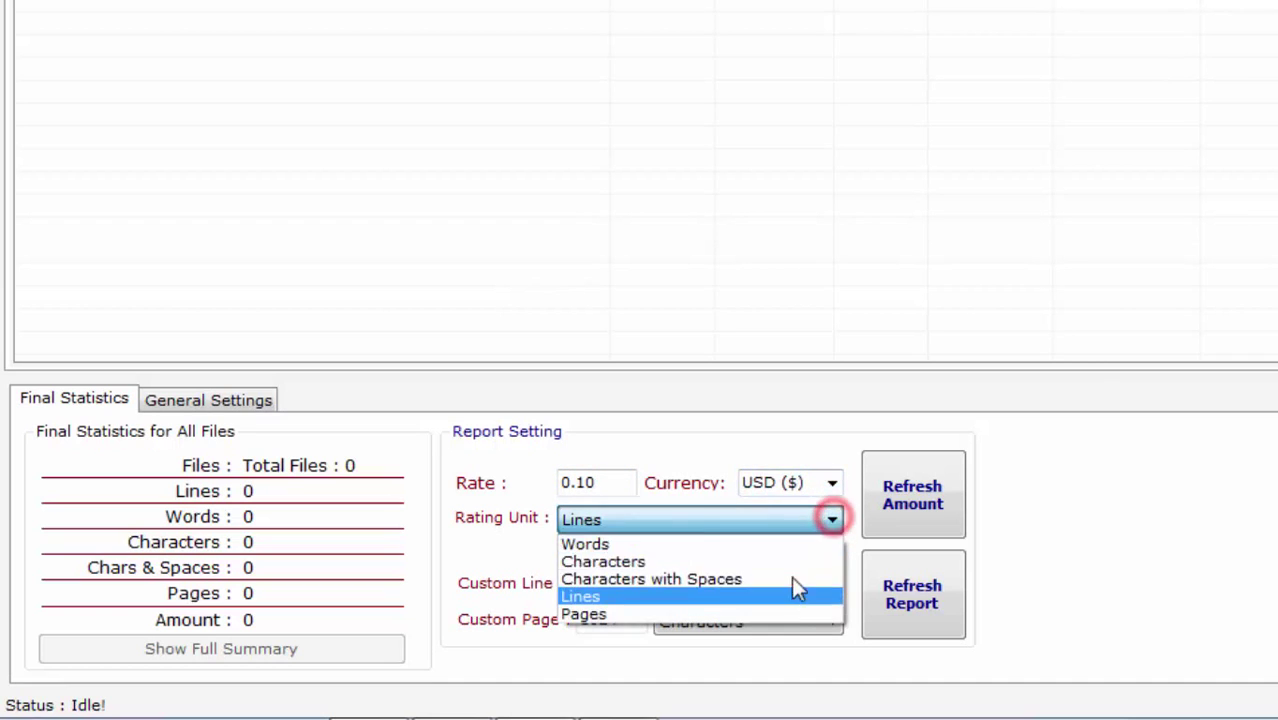
click(768, 596)
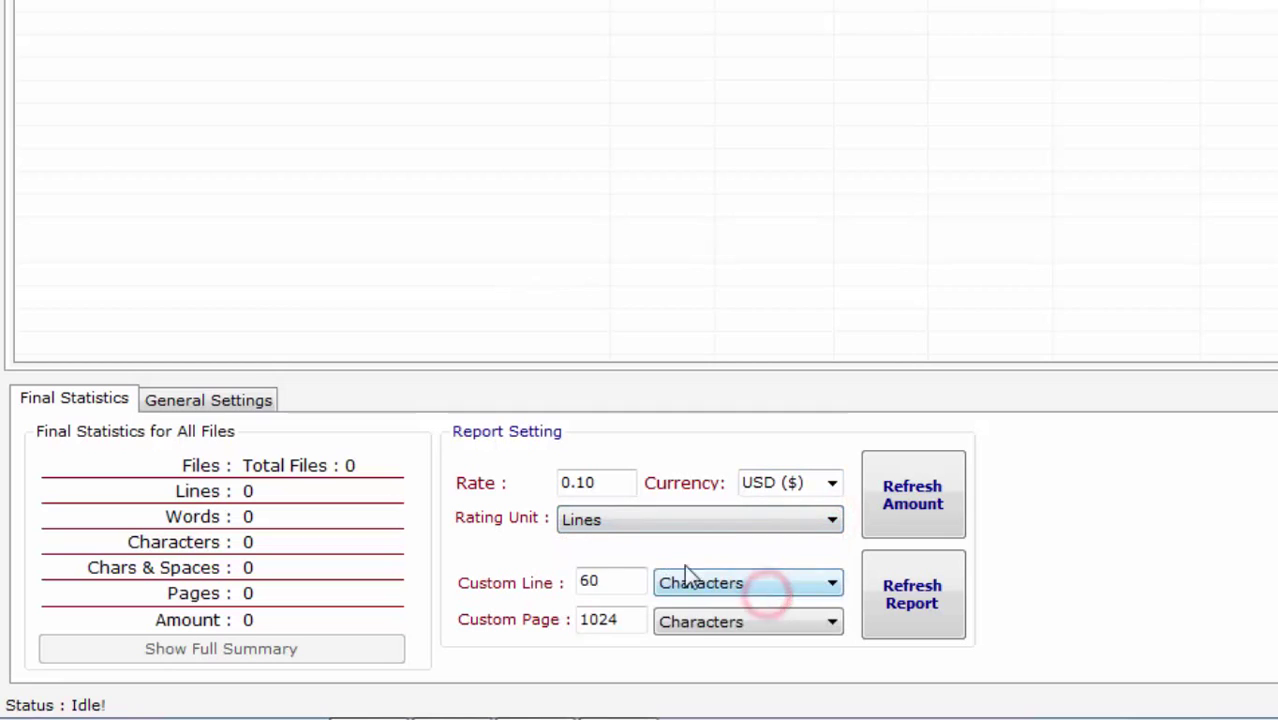
click(630, 581)
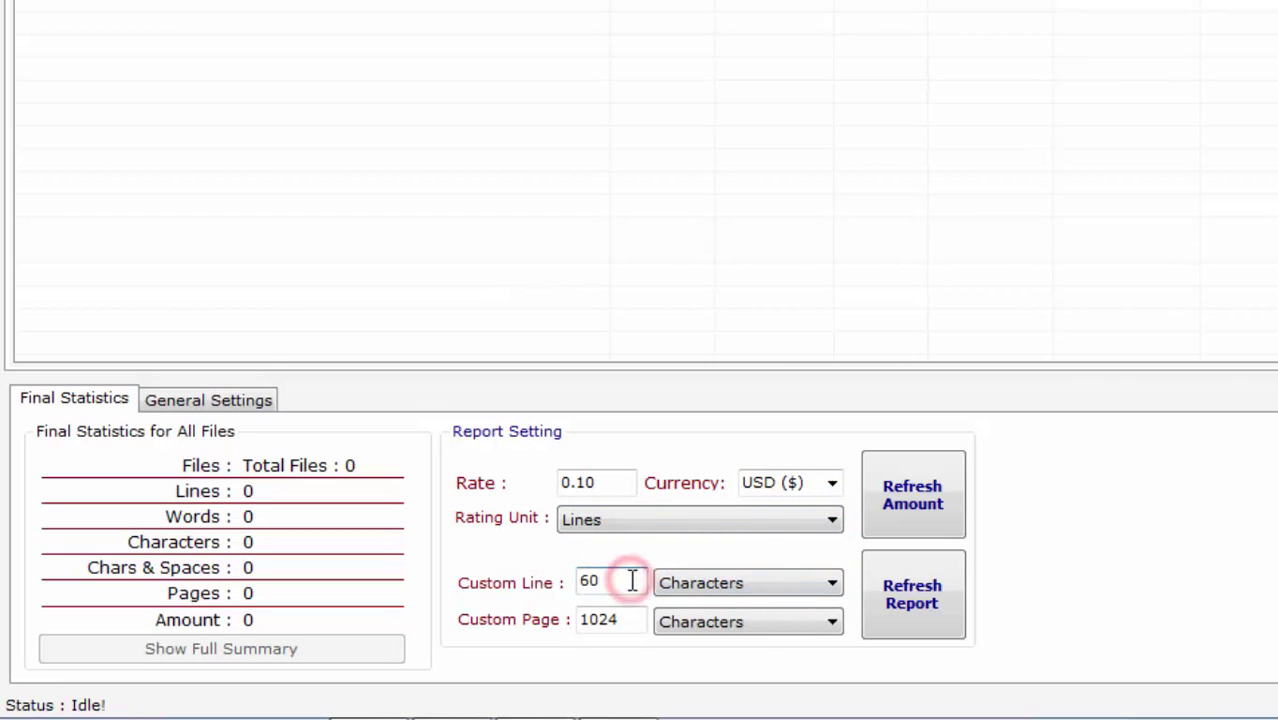
key(BackSpace)
text(55)
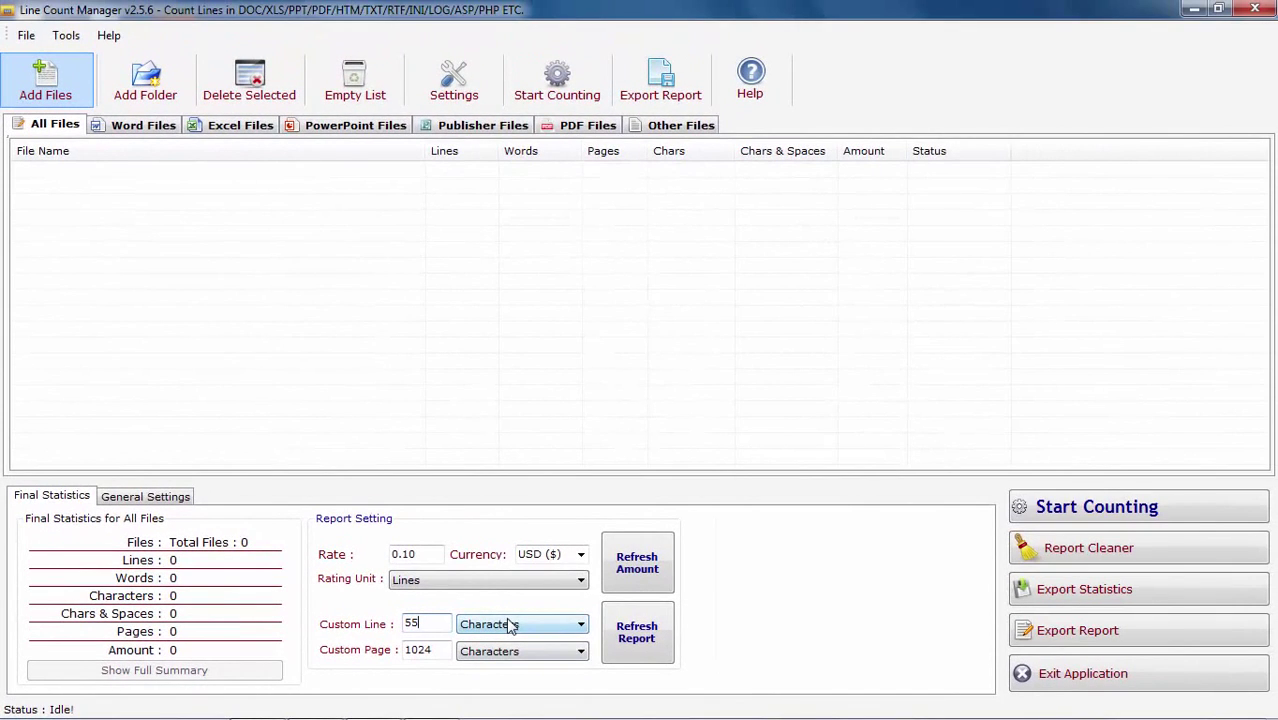
Step: From the Word Files tab, select Amity.docx, Doc1.doc, Doc1_MAN.doc and Doc2.doc to add
click(125, 127)
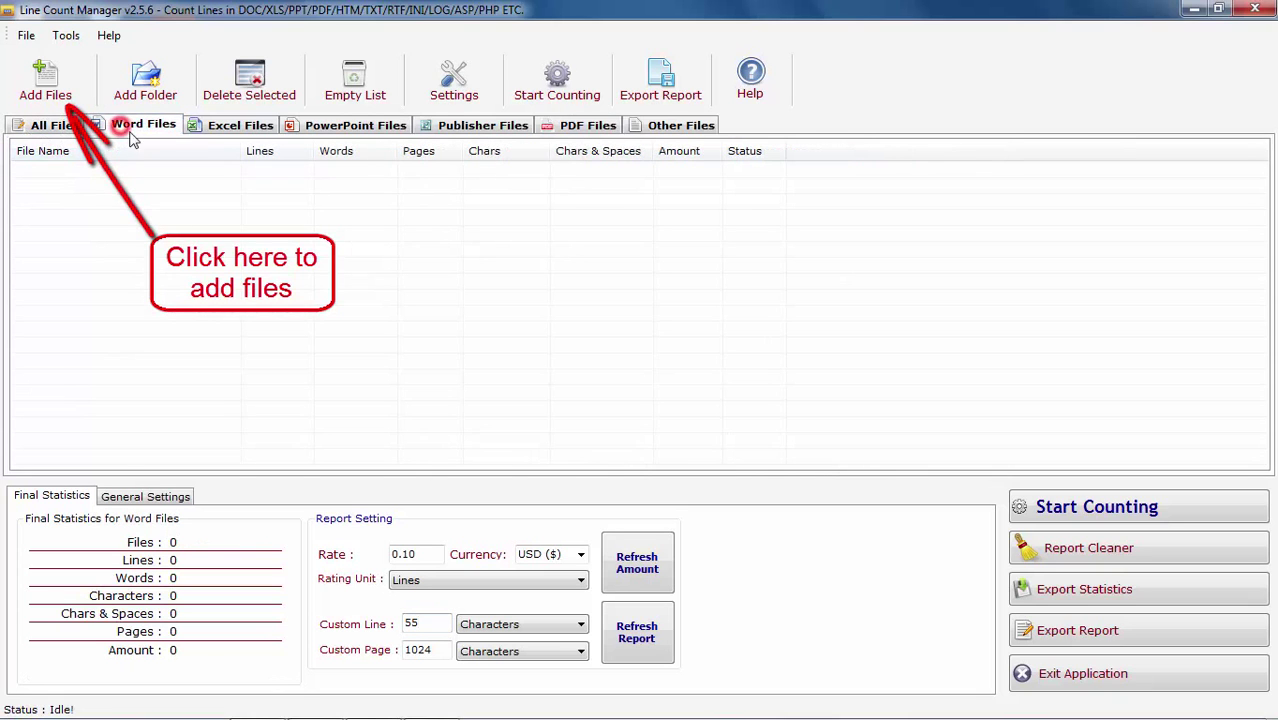
click(55, 97)
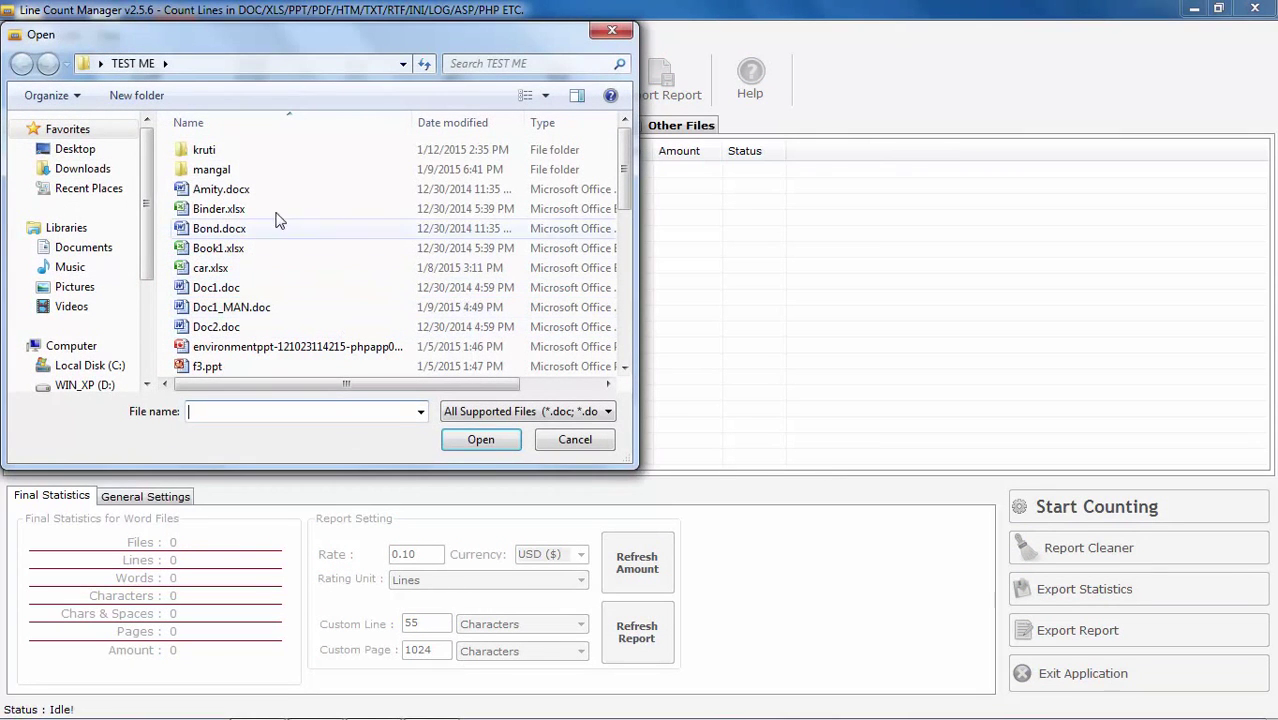
click(244, 191)
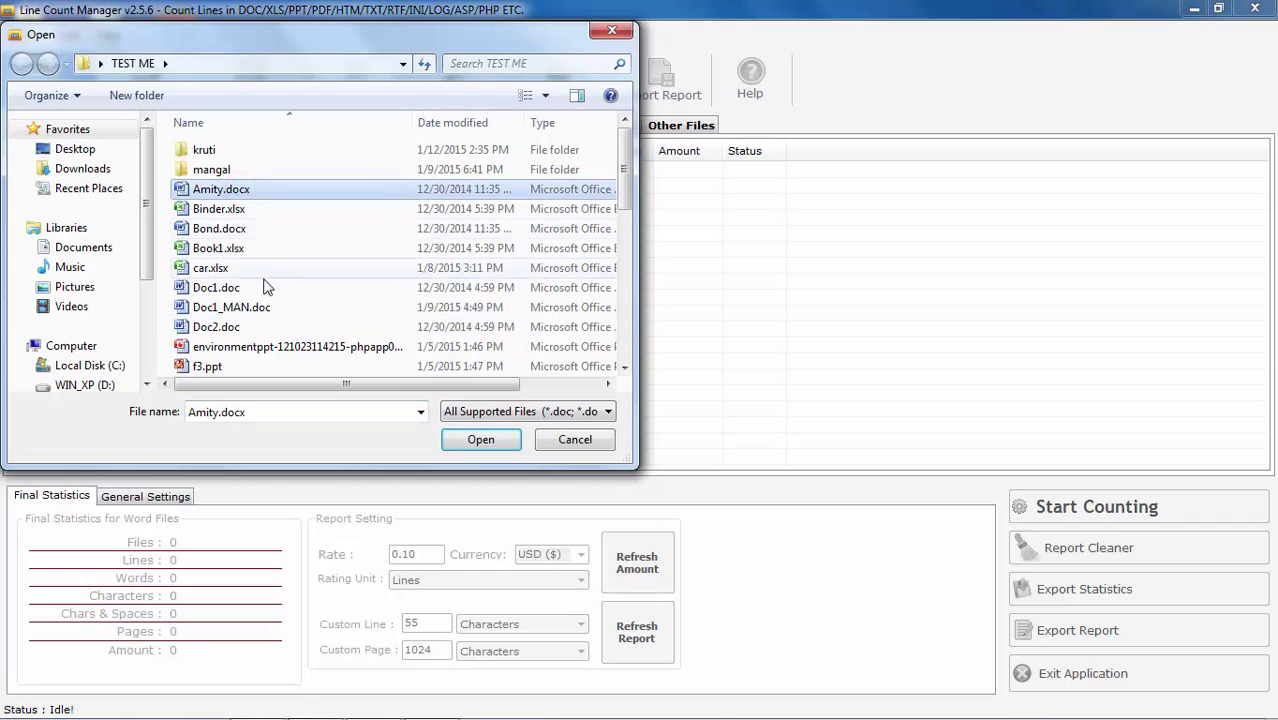
ctrl+click(235, 288)
ctrl+click(250, 306)
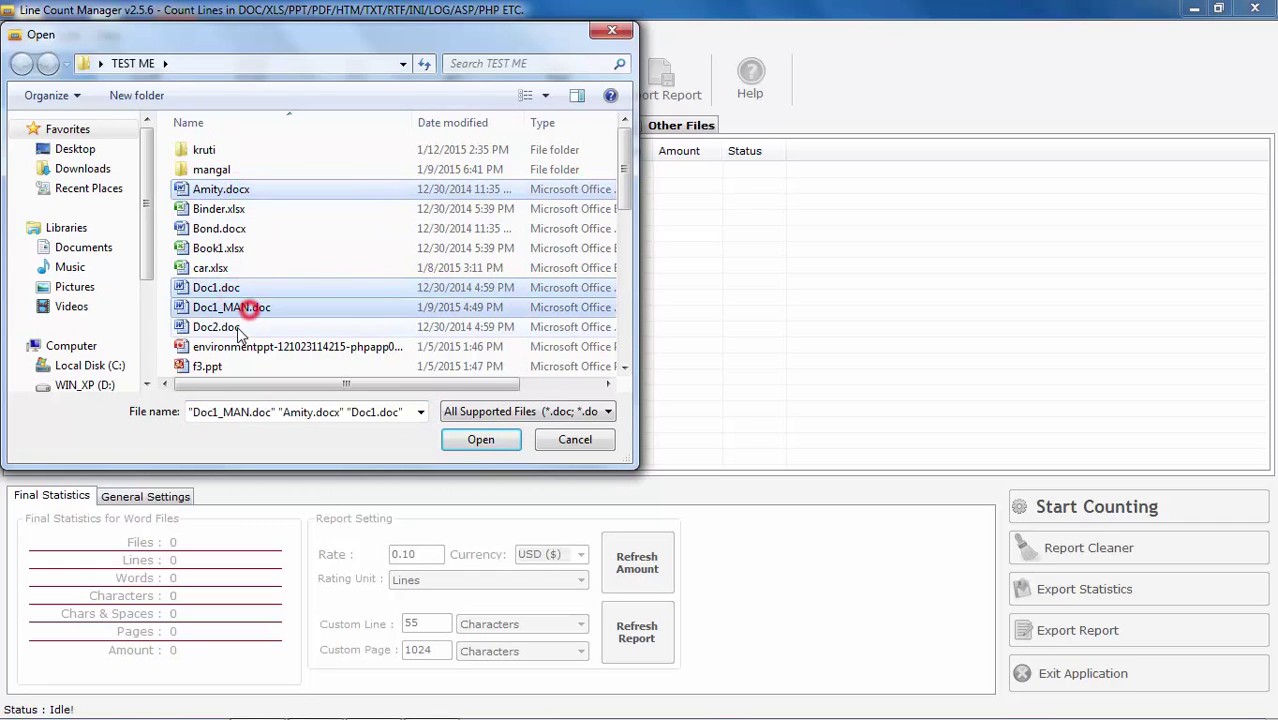
ctrl+click(243, 326)
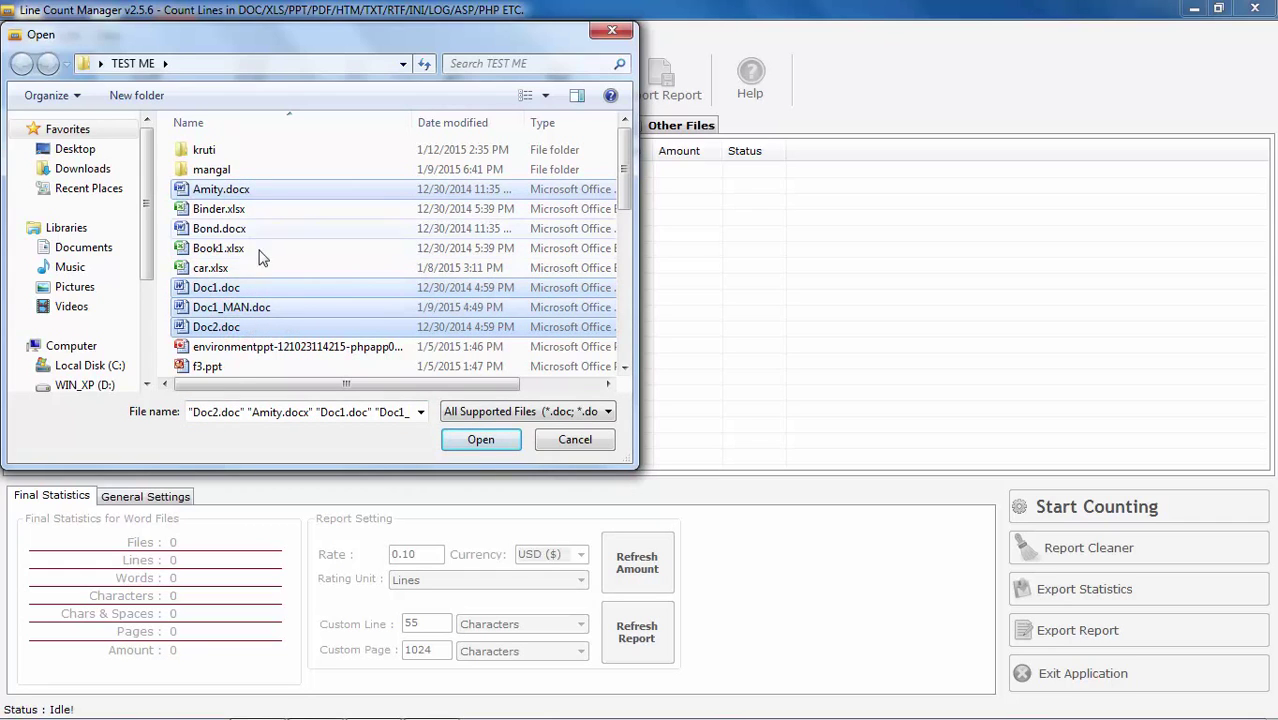
Step: Add file1.docx, file3.docx, file4.docx and shusha.rtf to the selection and load them all
scroll(290, 318, down, 2)
scroll(280, 320, down, 1)
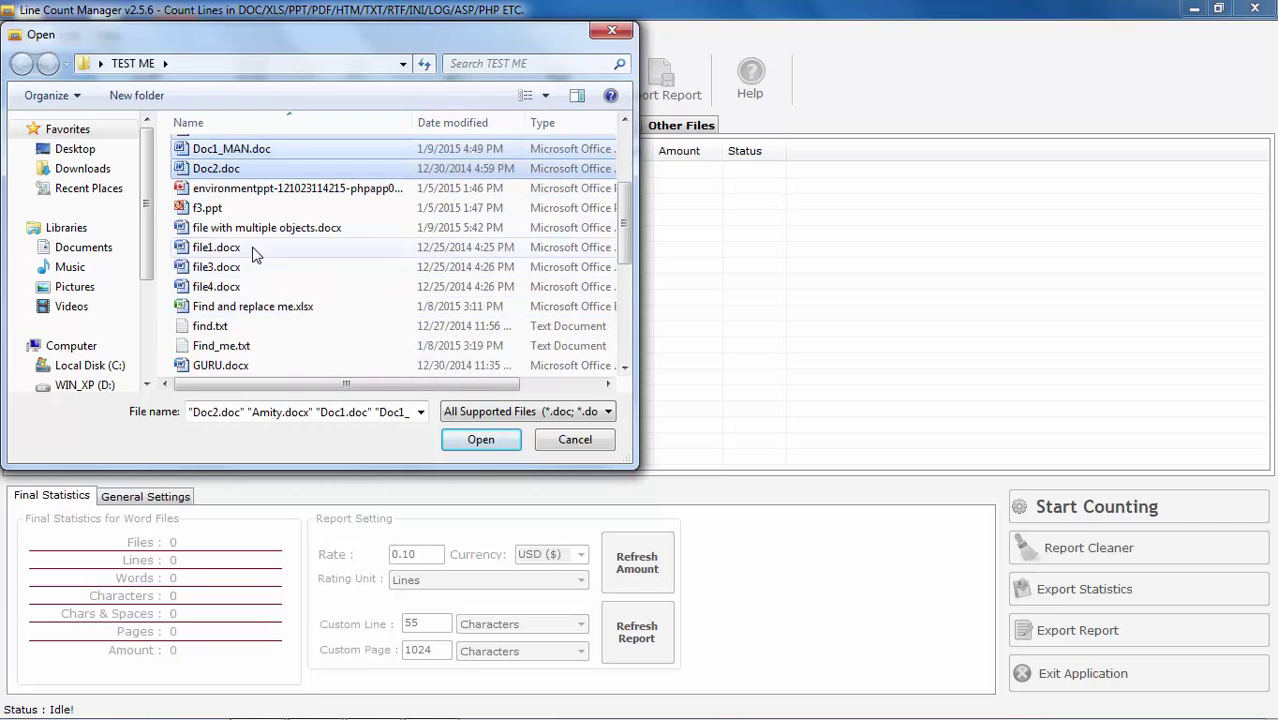
ctrl+click(250, 249)
ctrl+click(256, 268)
ctrl+click(255, 288)
scroll(294, 328, down, 2)
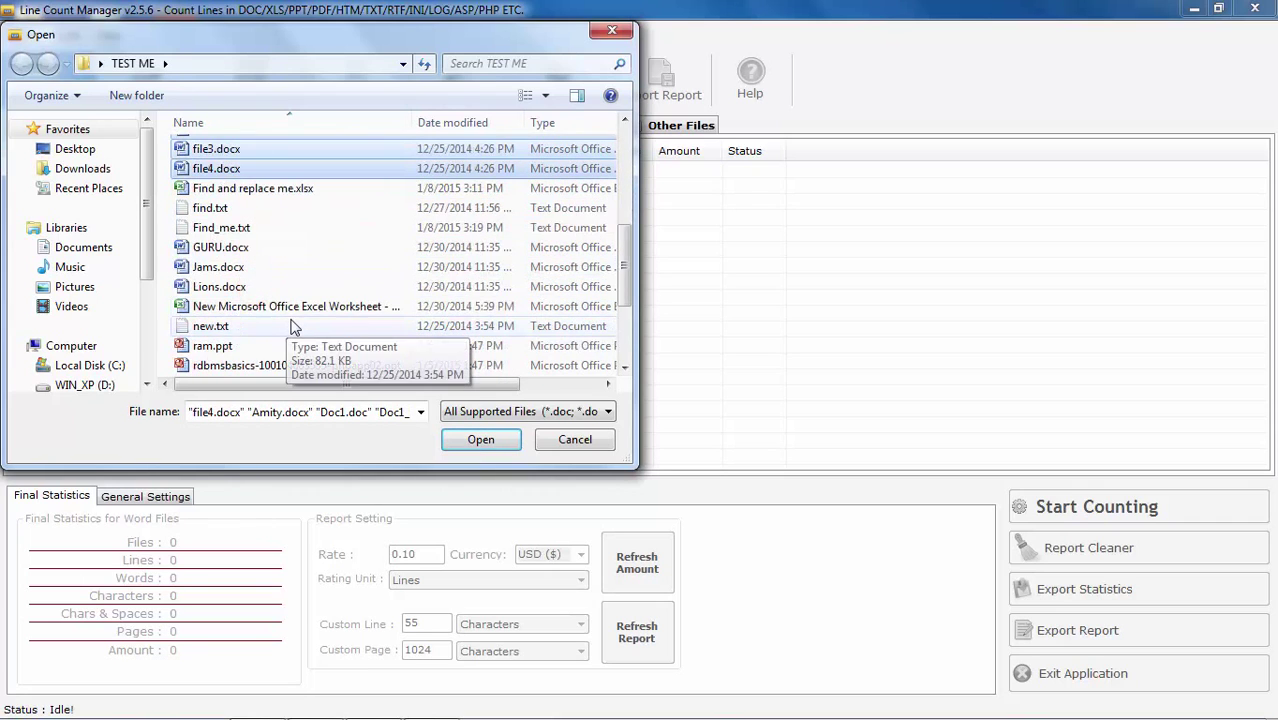
scroll(295, 330, down, 2)
scroll(294, 328, down, 1)
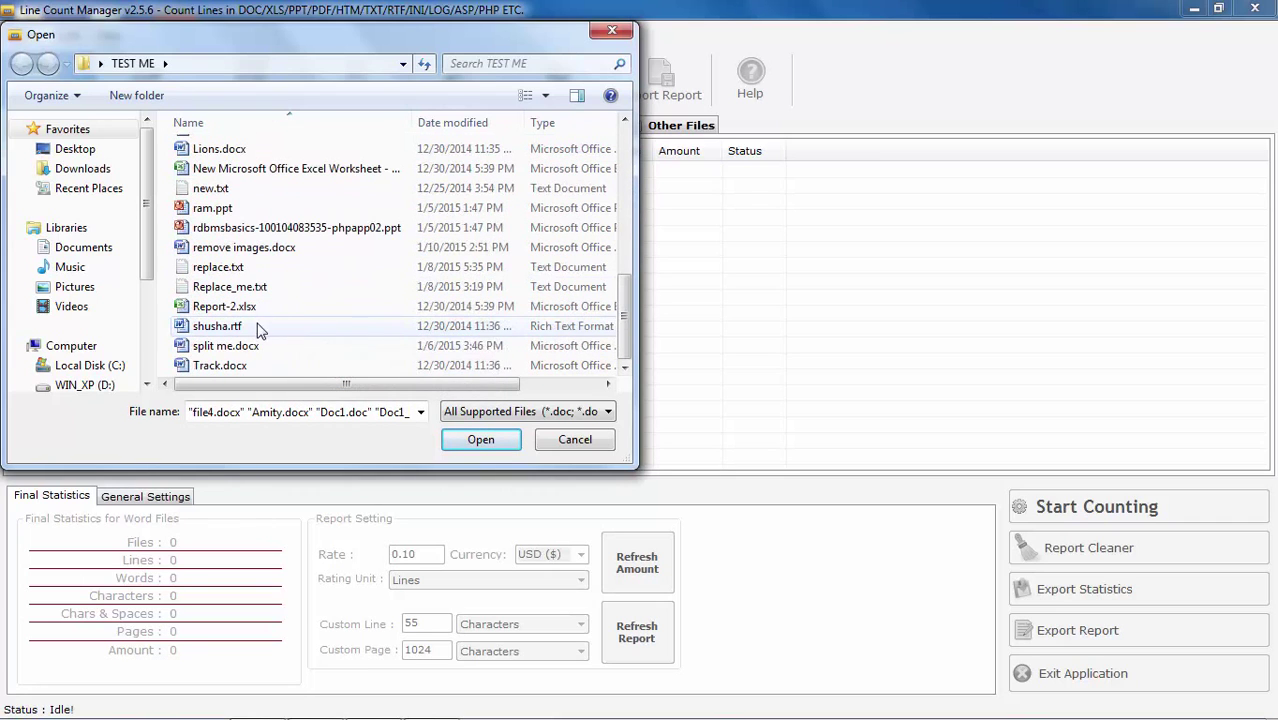
ctrl+click(258, 325)
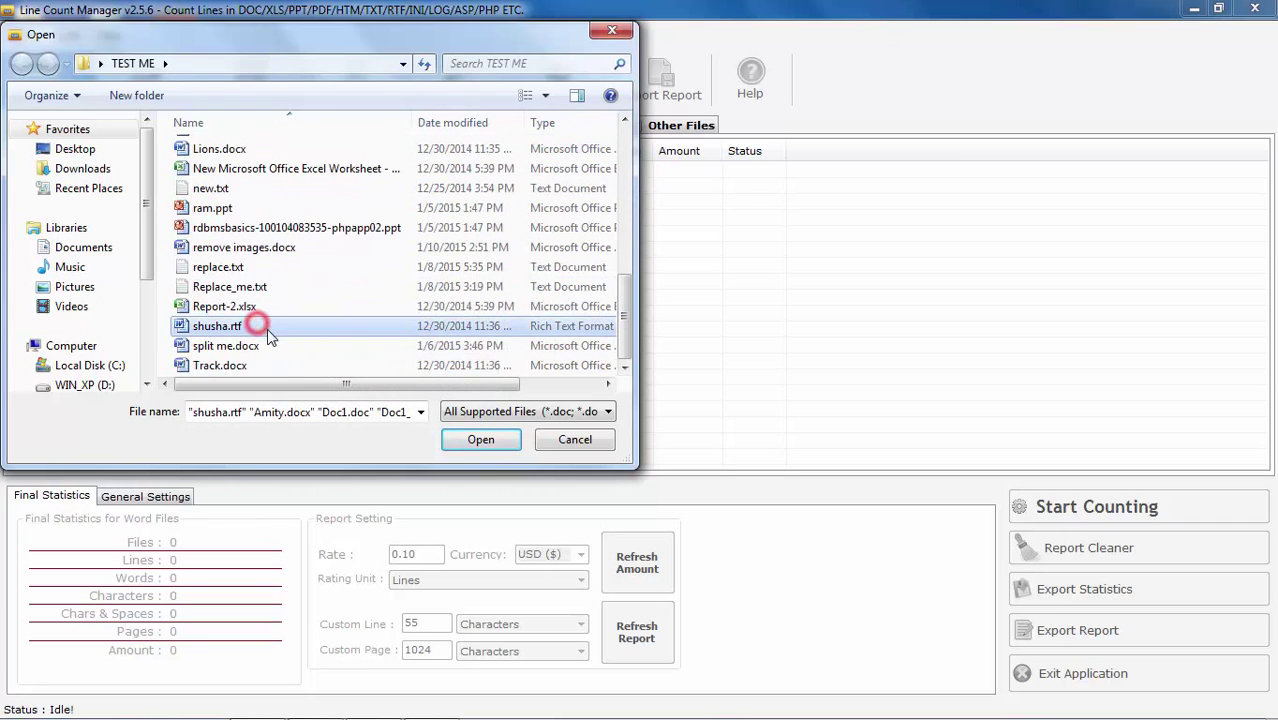
click(465, 441)
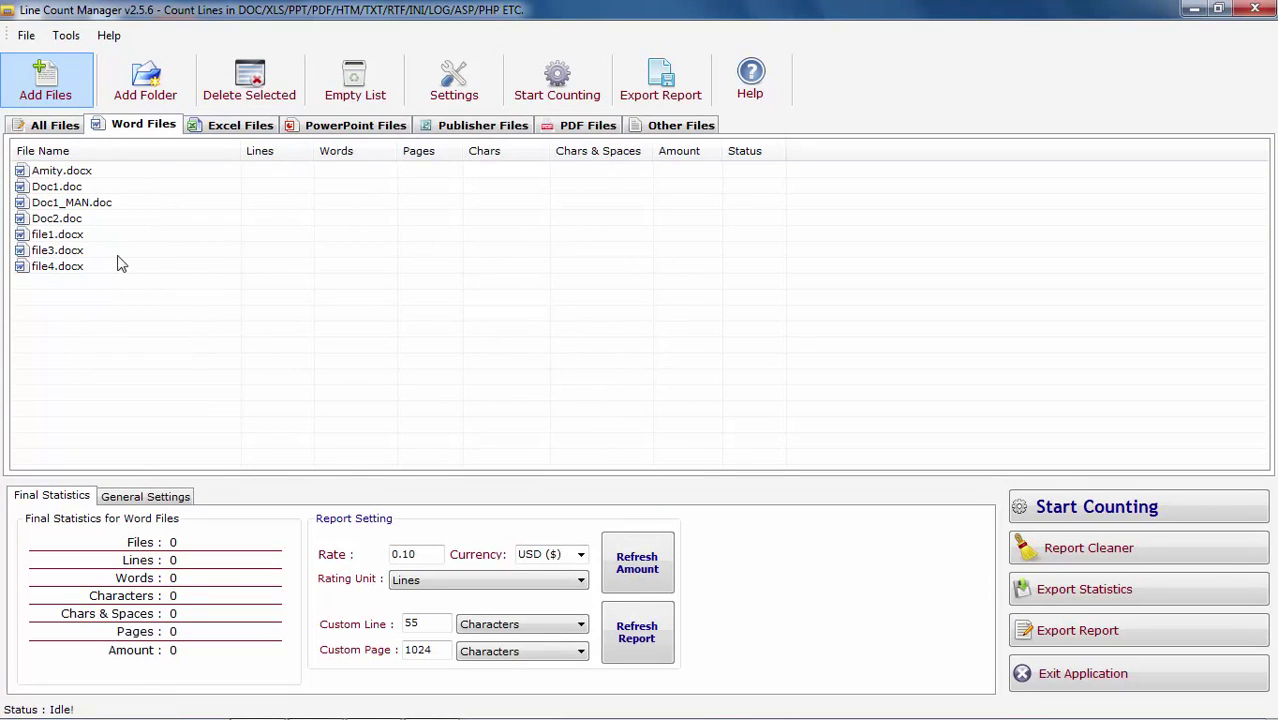
Step: Load the Excel workbooks Binder.xlsx, Book1.xlsx and car.xlsx into the Excel files list
click(256, 127)
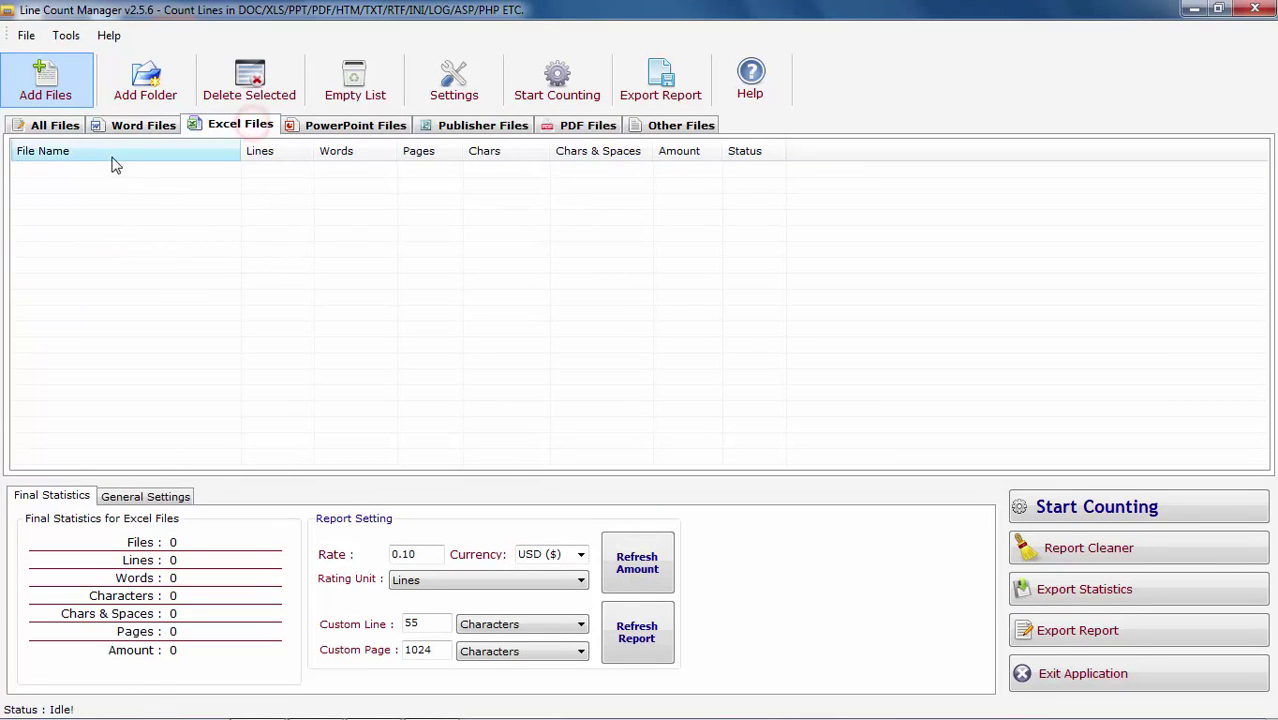
click(58, 92)
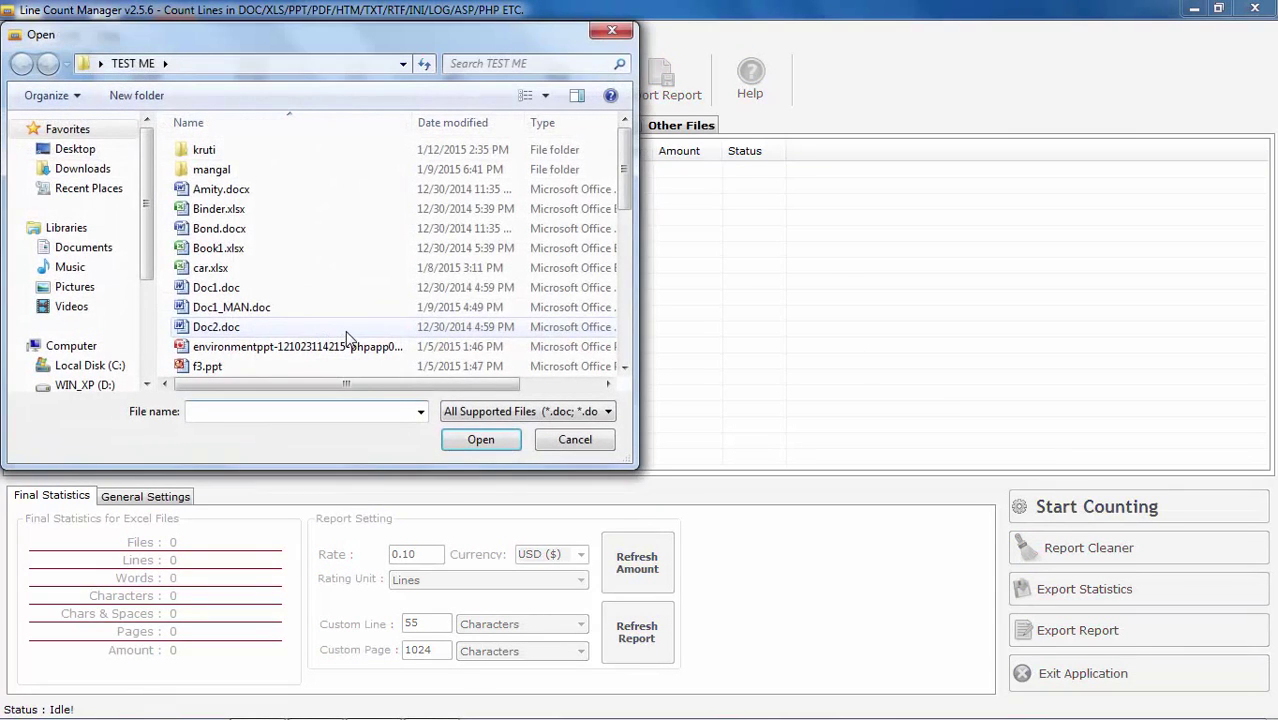
click(240, 210)
ctrl+click(240, 248)
ctrl+click(236, 270)
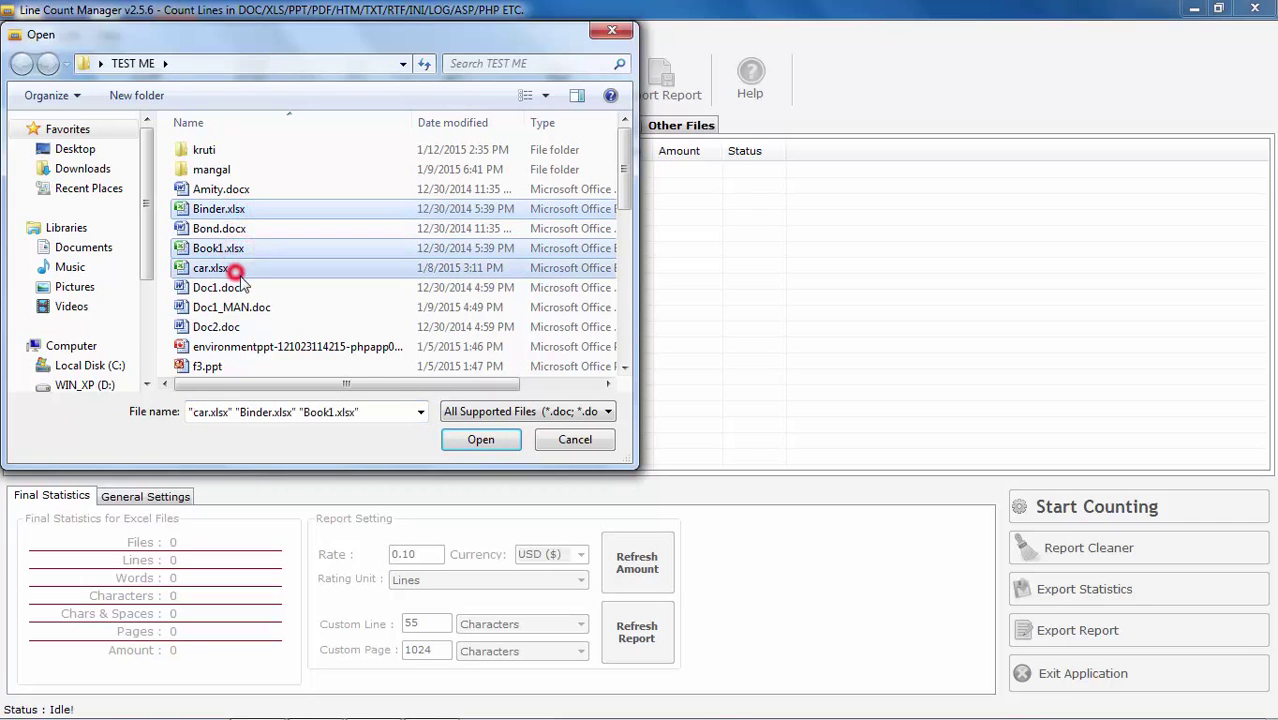
click(480, 440)
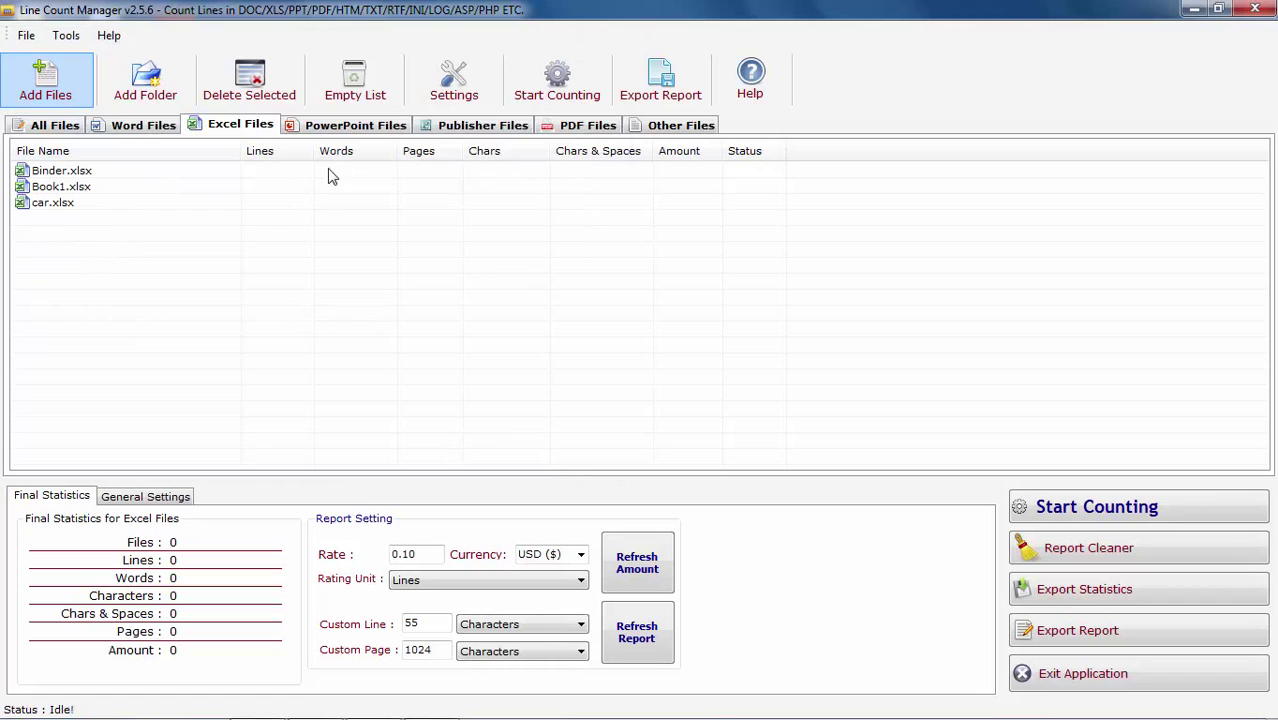
Step: Load the environmentppt presentation, f3.ppt and ram.ppt into the PowerPoint files list
click(340, 133)
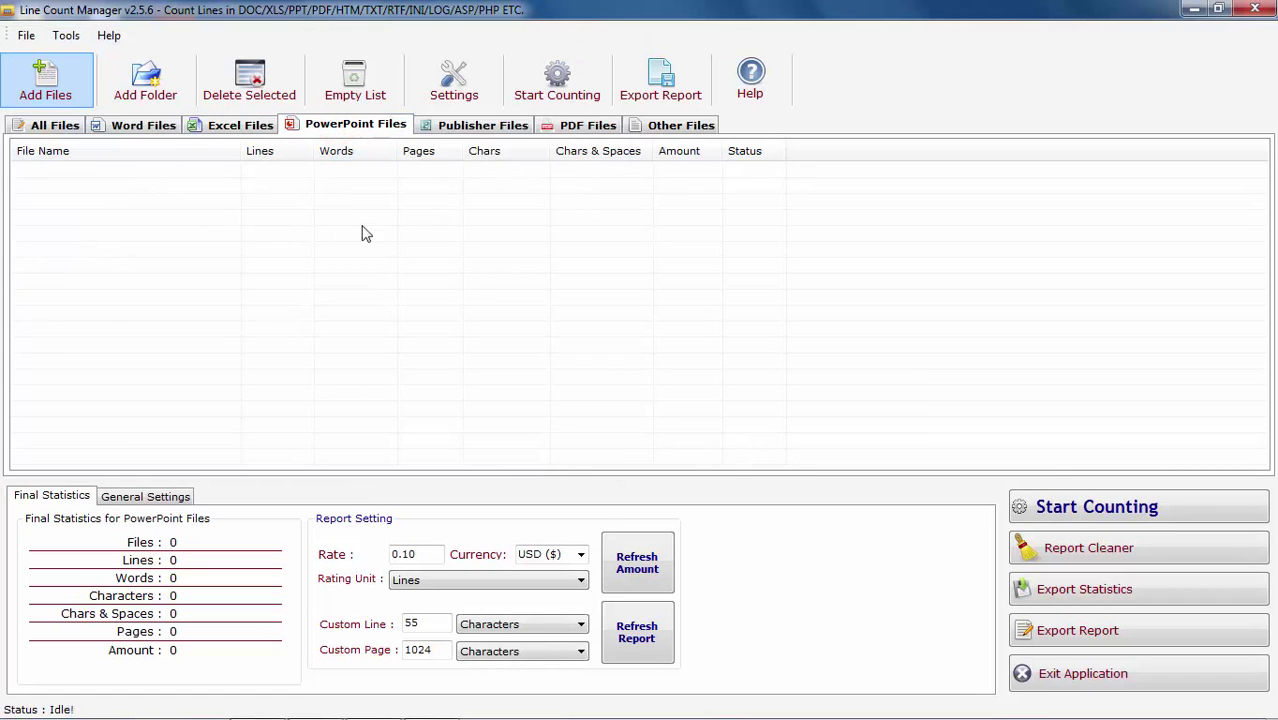
click(40, 88)
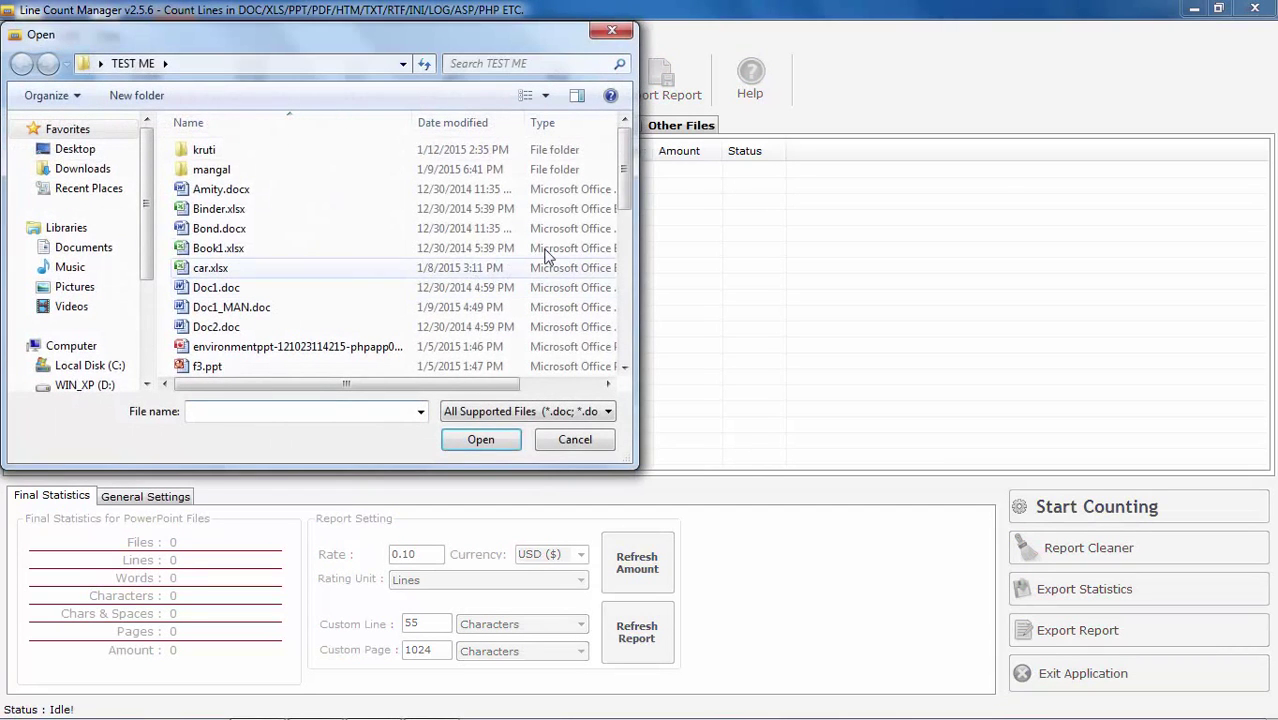
drag(630, 192, 622, 248)
click(256, 201)
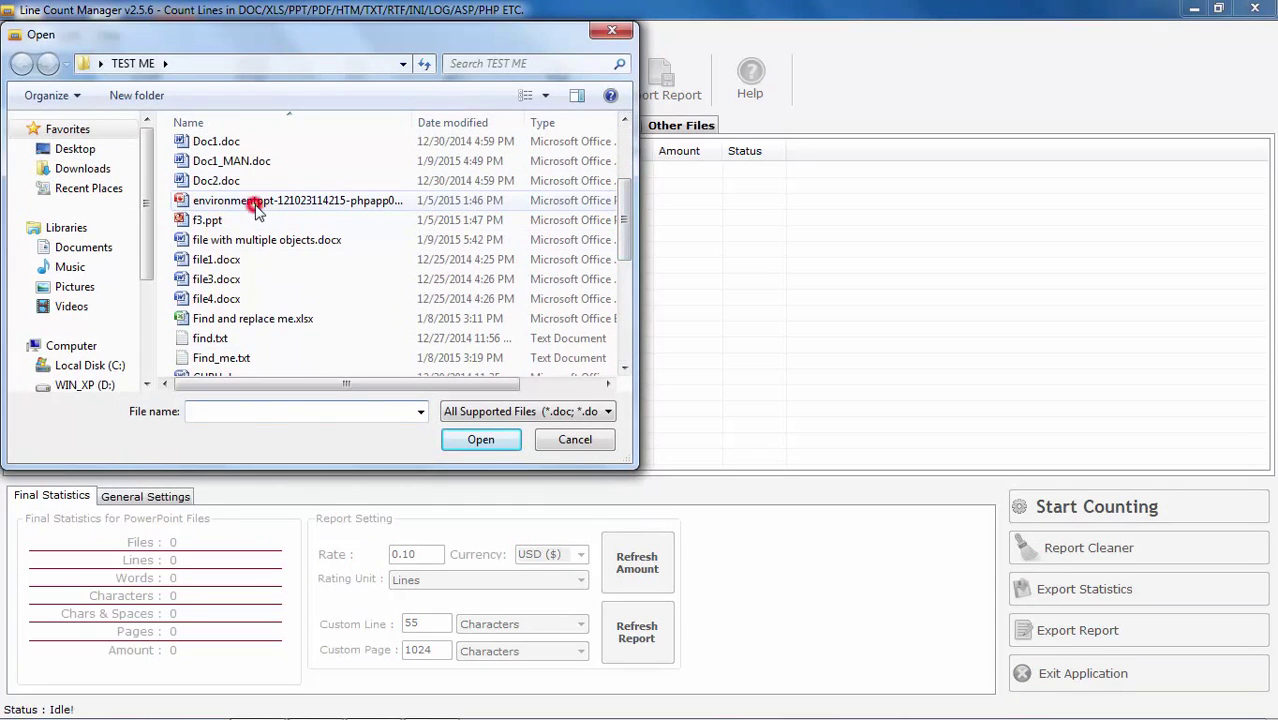
ctrl+click(207, 220)
scroll(336, 330, down, 2)
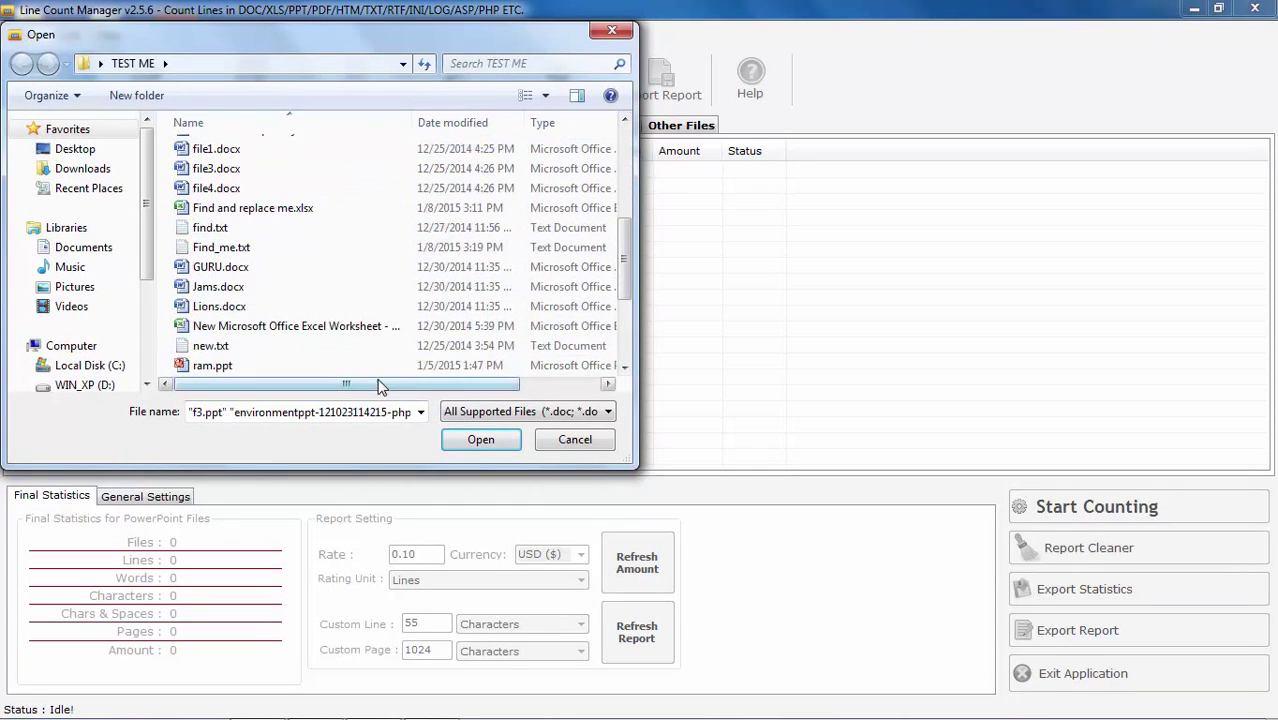
ctrl+click(250, 366)
click(461, 444)
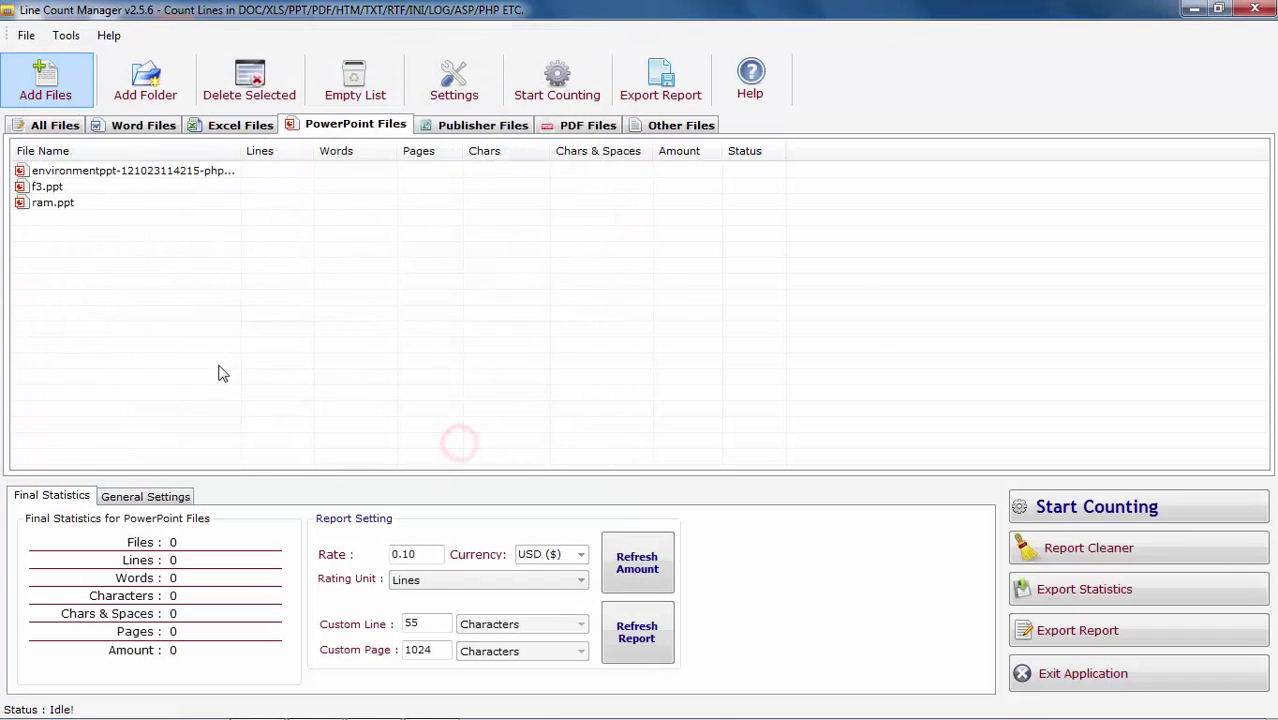
Step: Check the Publisher files list and cancel the Add Files dialog without choosing any files
click(488, 125)
click(50, 84)
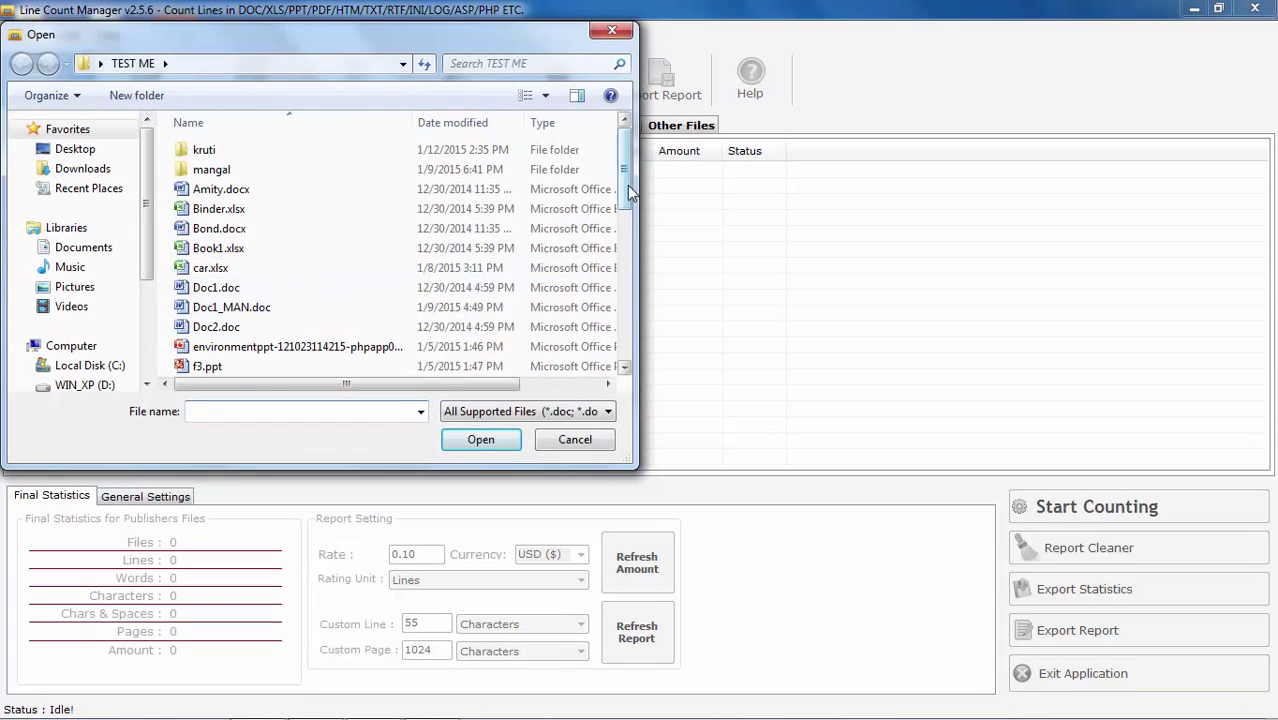
mouse_move(626, 190)
mouse_down()
mouse_move(610, 358)
mouse_move(667, 206)
mouse_up()
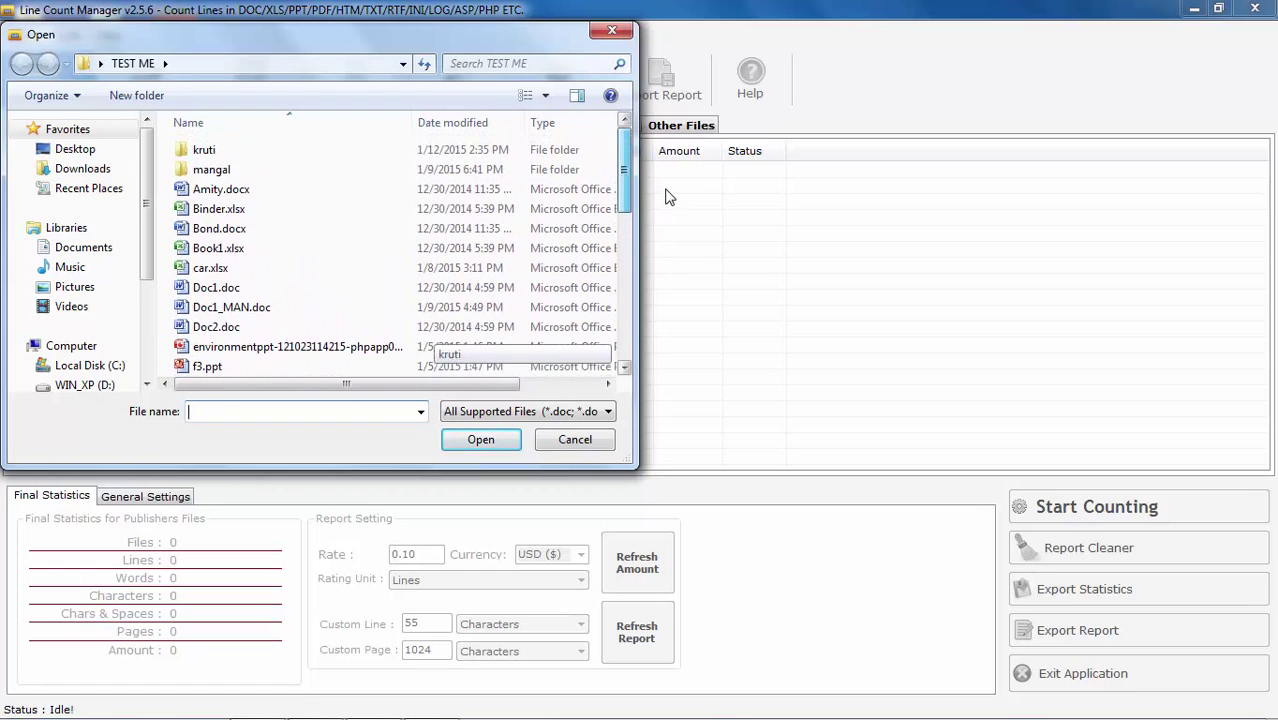
click(574, 440)
Step: Look over the PDF and Other Files lists, then show all 14 queued files together
click(589, 130)
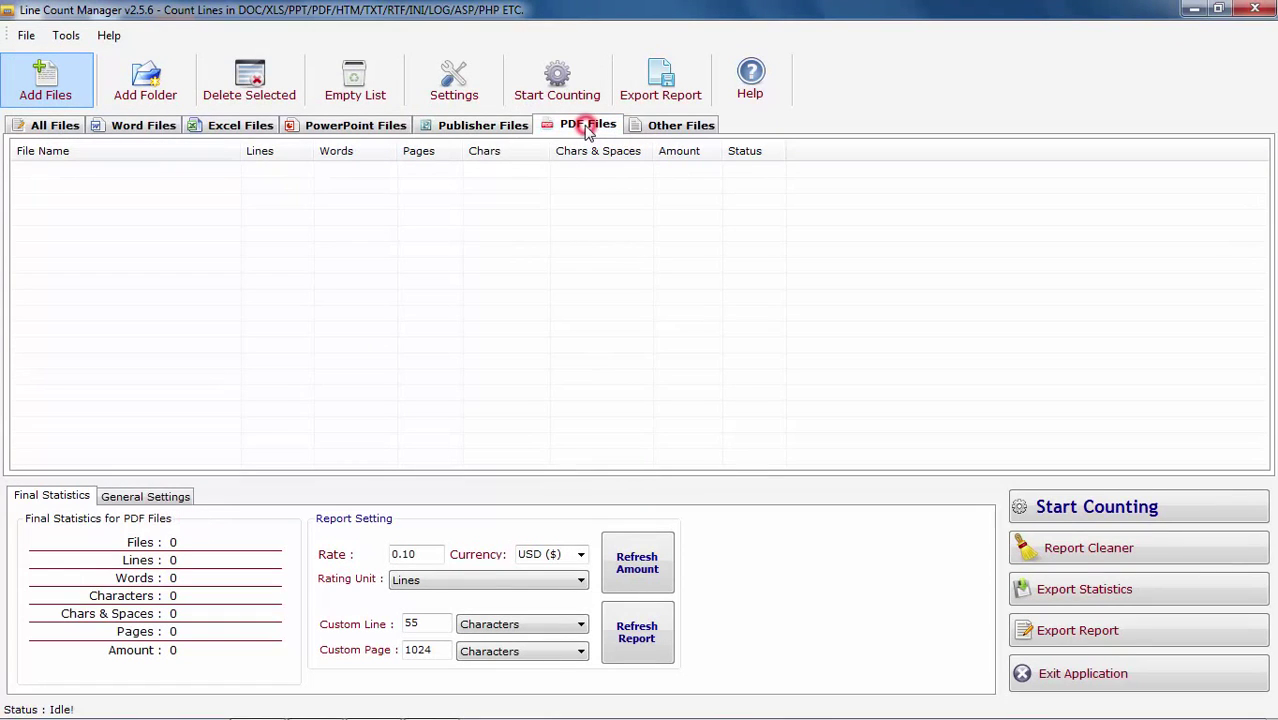
click(679, 128)
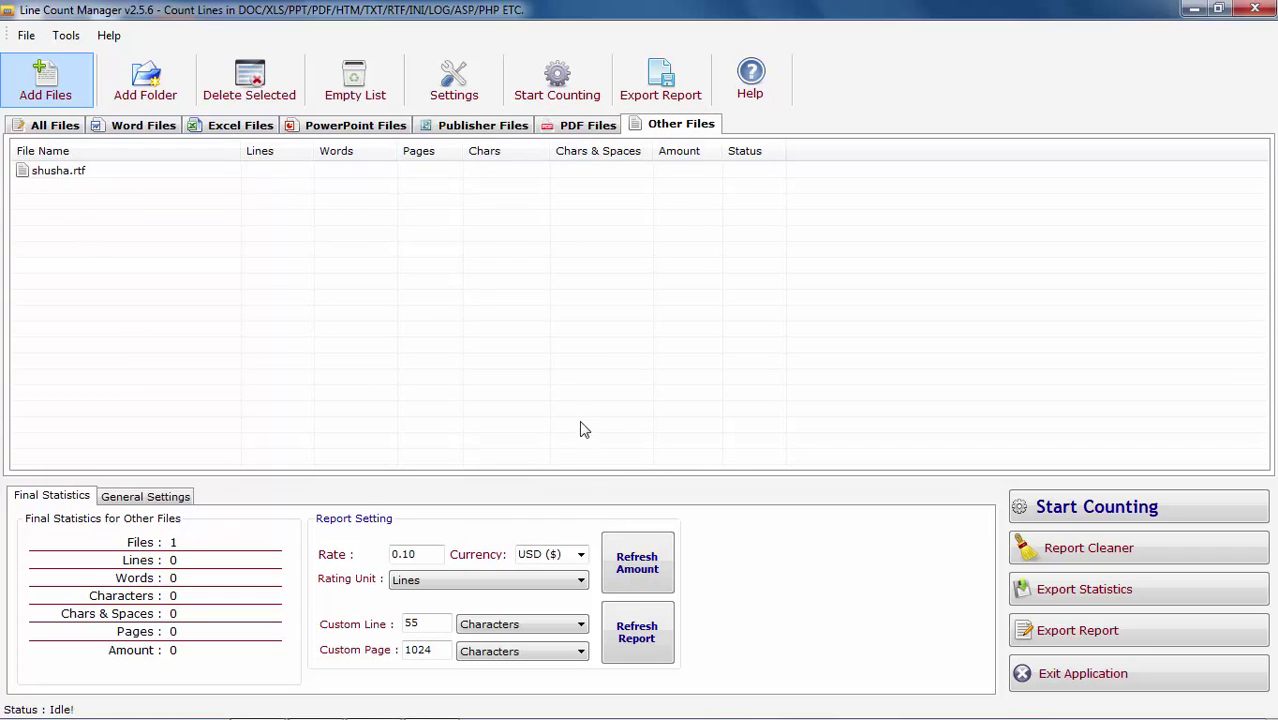
click(62, 128)
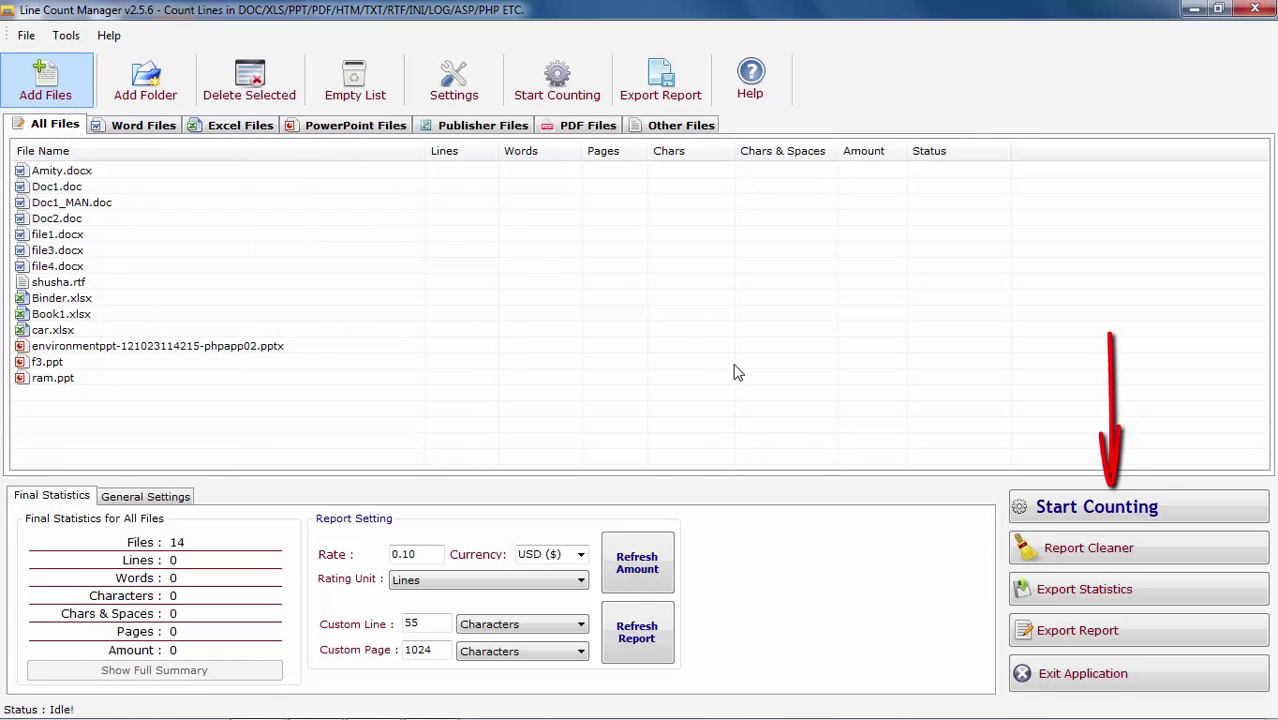
Step: Start counting all 14 files to get 6725.46 lines, 66186 words and 672.546 USD
click(1093, 512)
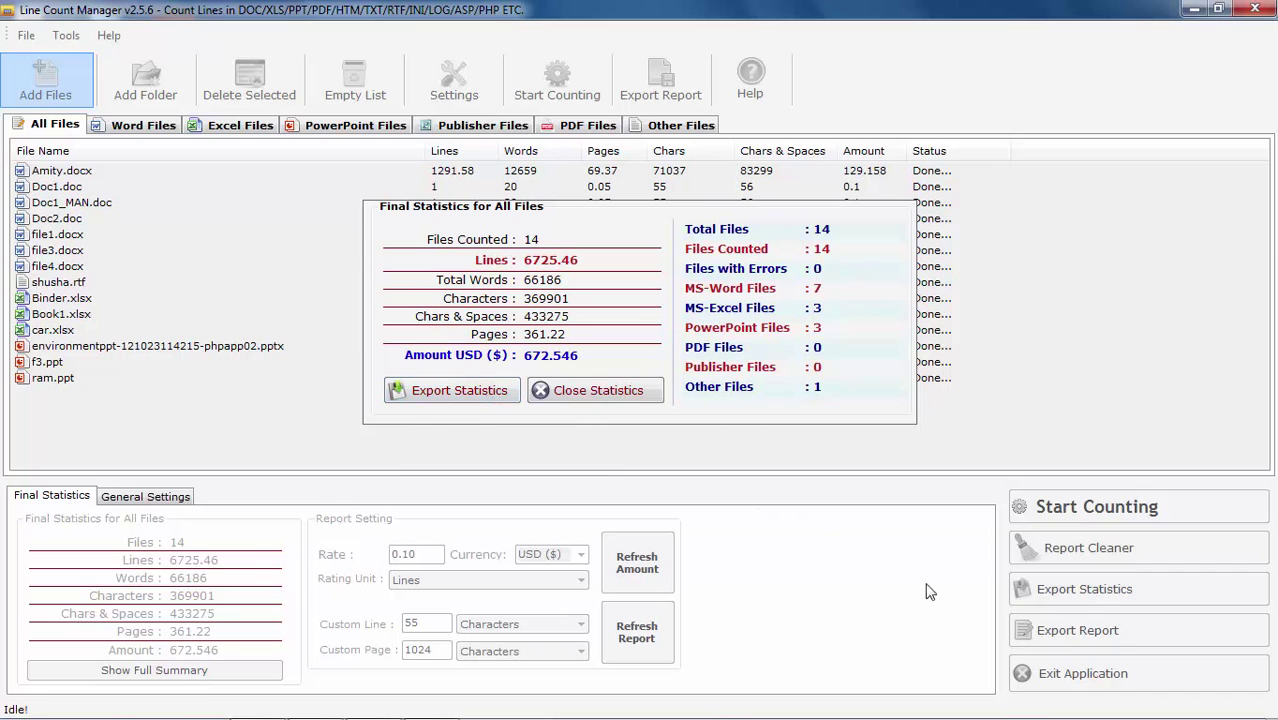
Step: In the statistics export options, keep All Files and choose Word (doc file) format
click(475, 402)
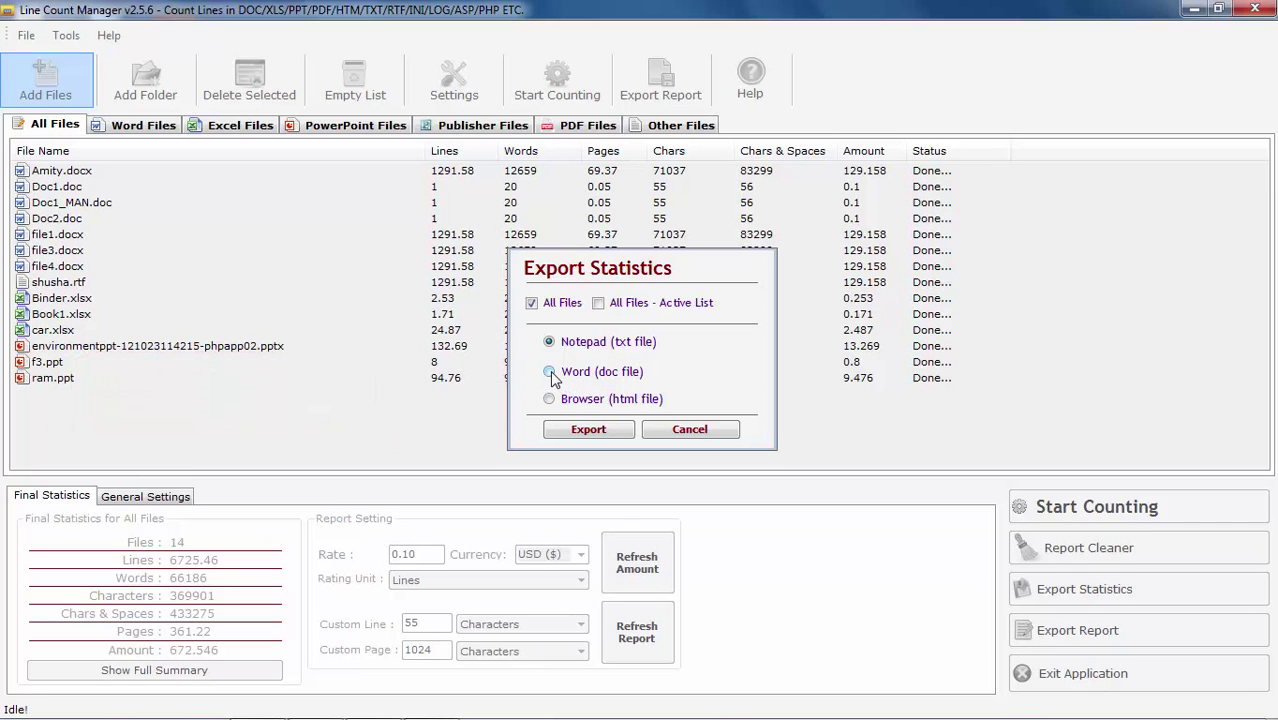
click(550, 373)
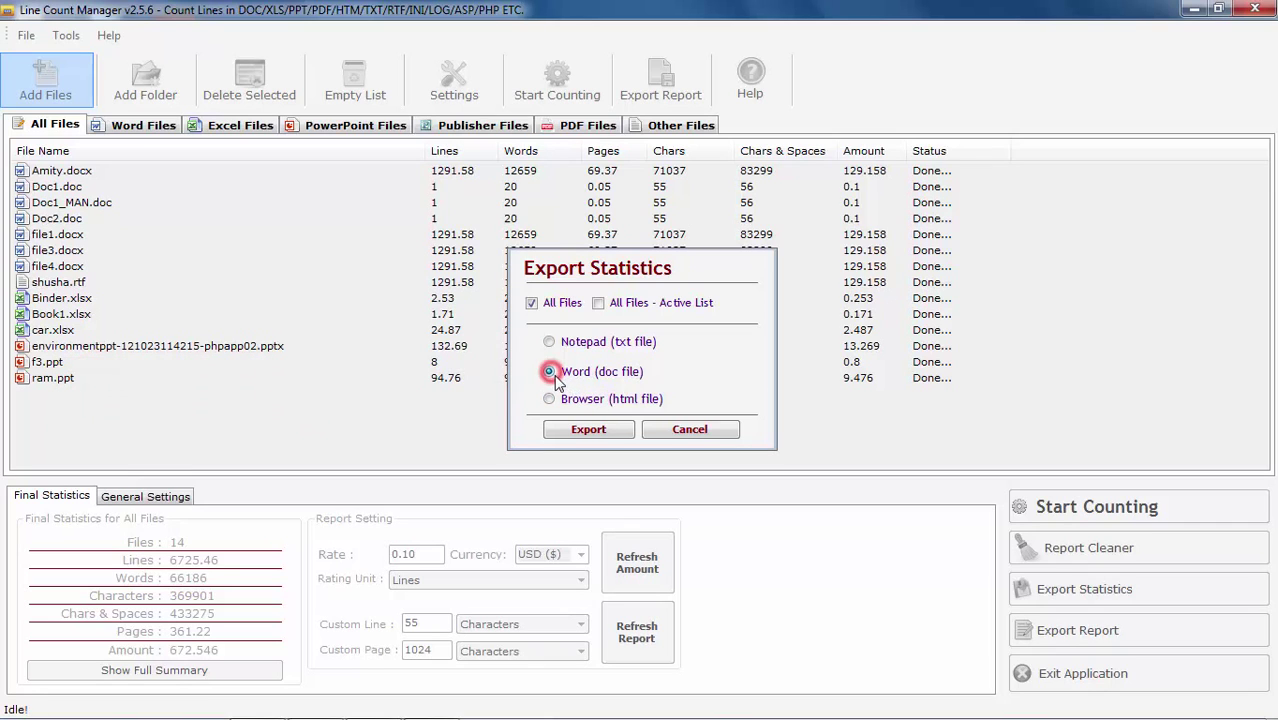
Step: Export the statistics to LocalStats_log.doc in Word, review its 692.72238 grand total and save it
click(615, 432)
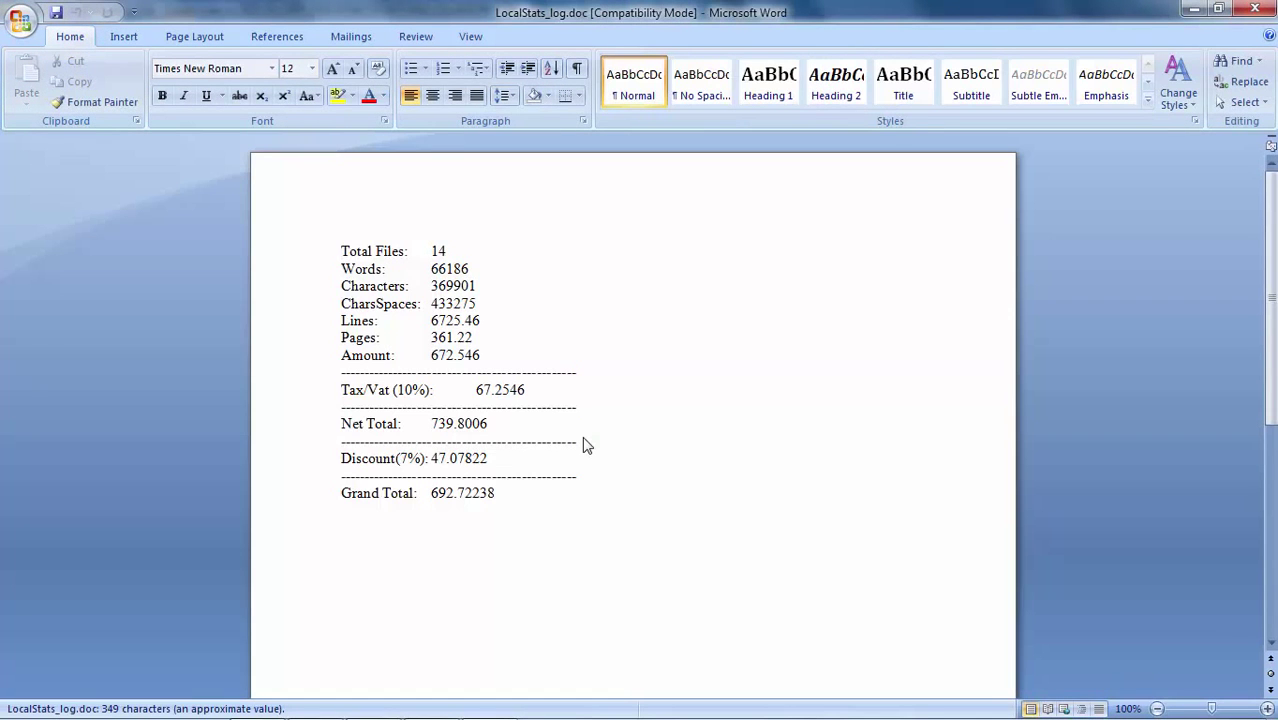
scroll(585, 439, down, 1)
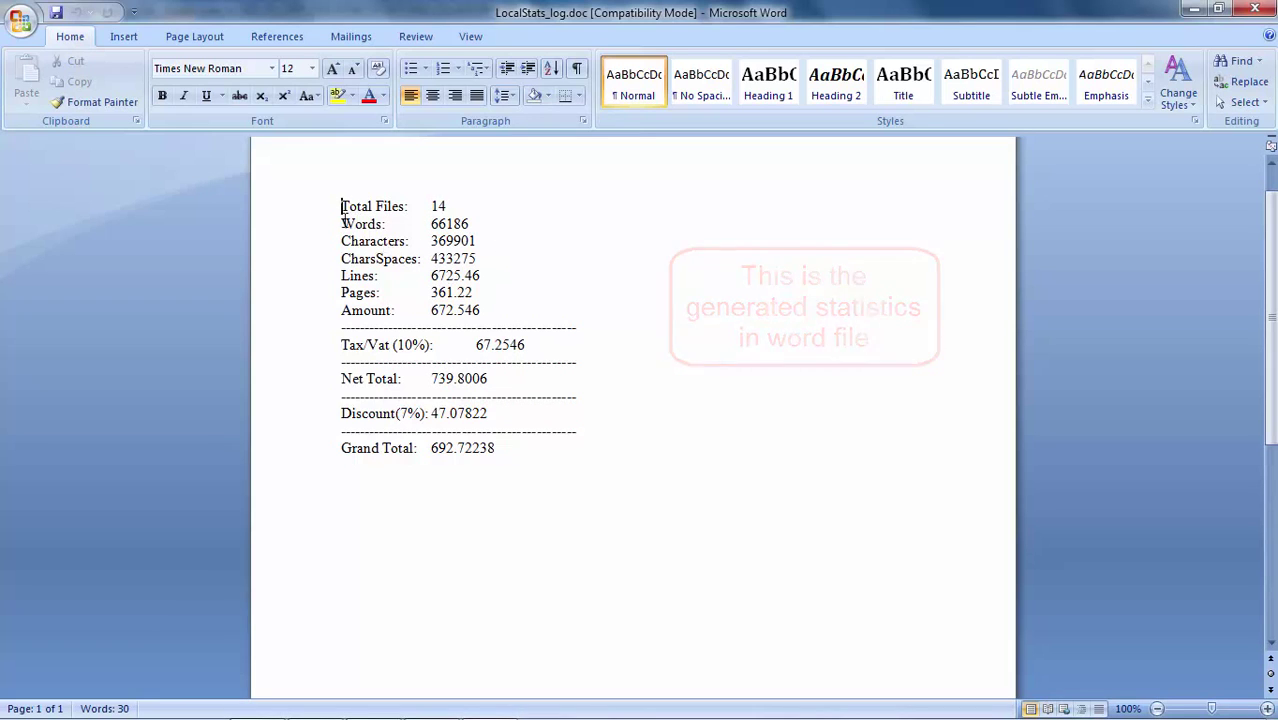
drag(340, 206, 527, 510)
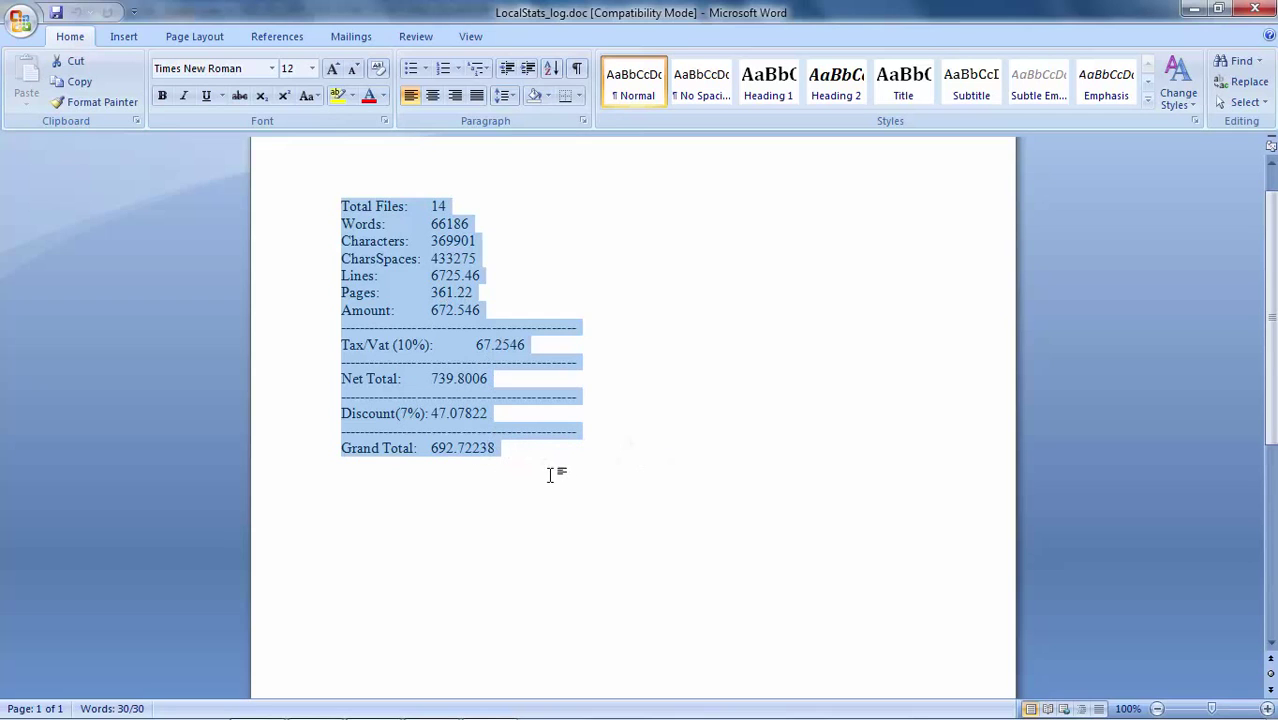
click(550, 477)
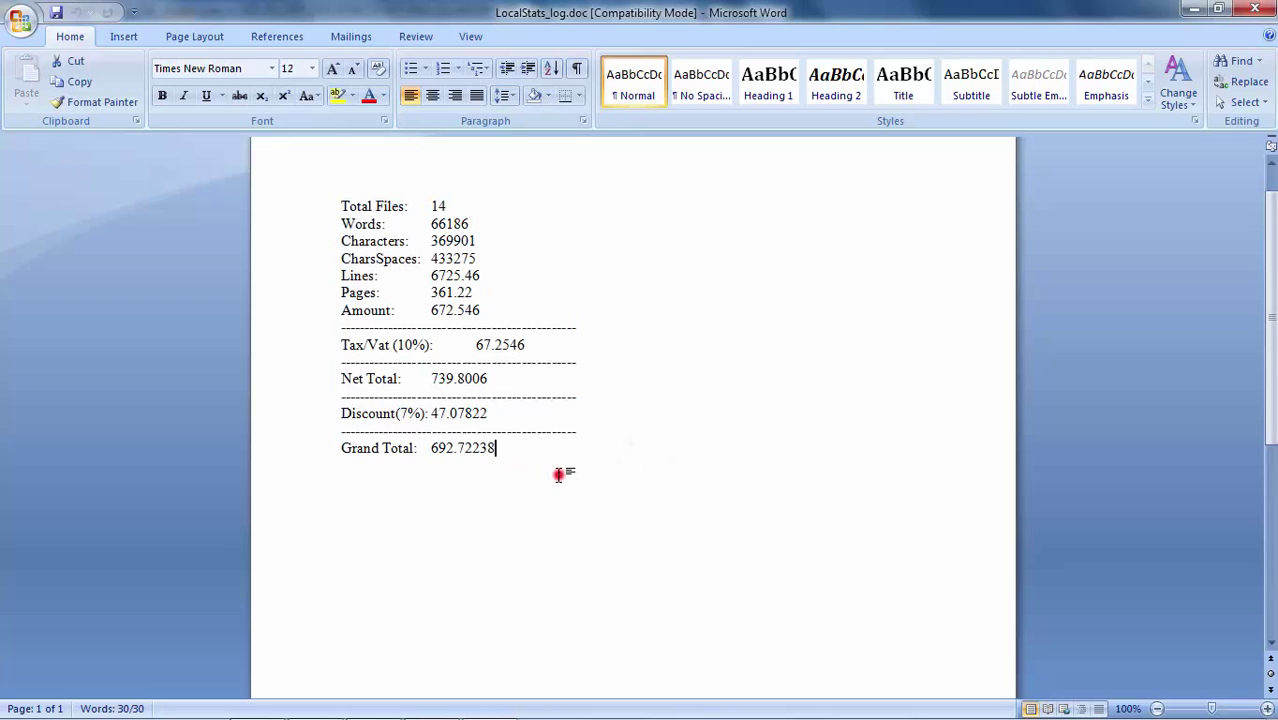
click(20, 20)
click(60, 190)
Step: Close Word and export the per-file Excel report with 10% tax and 7% discount
click(1258, 12)
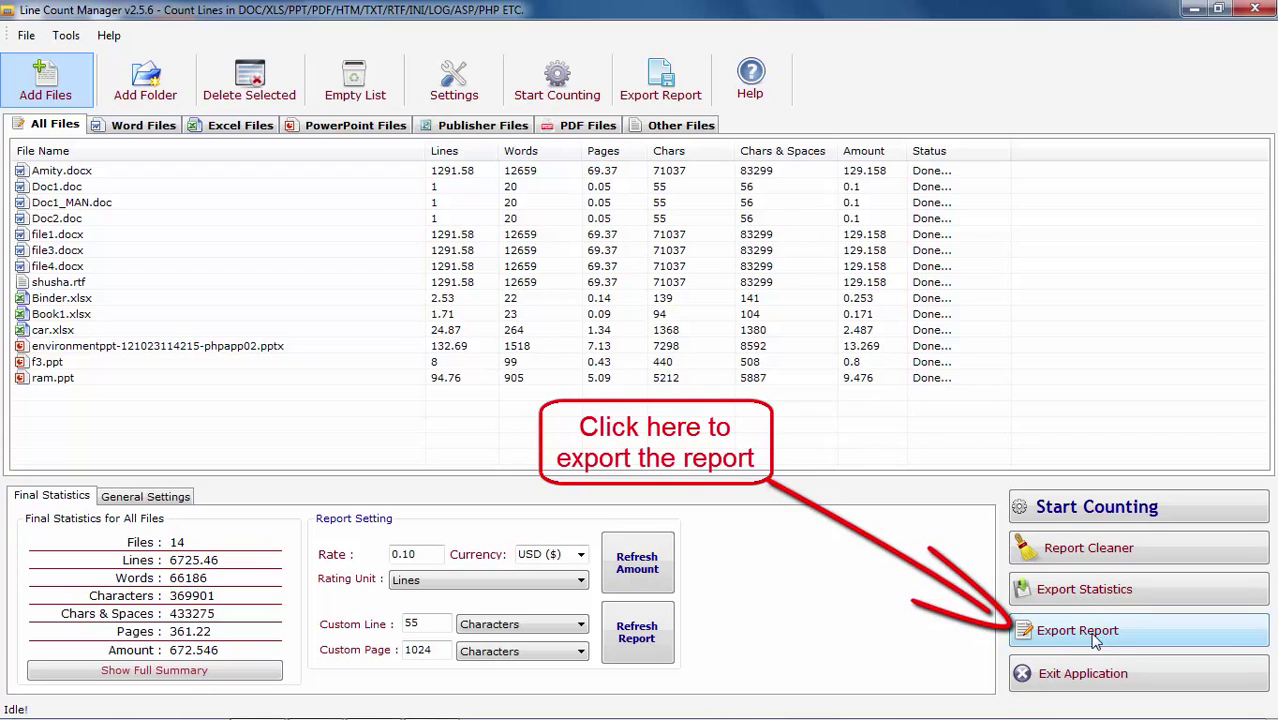
click(1045, 632)
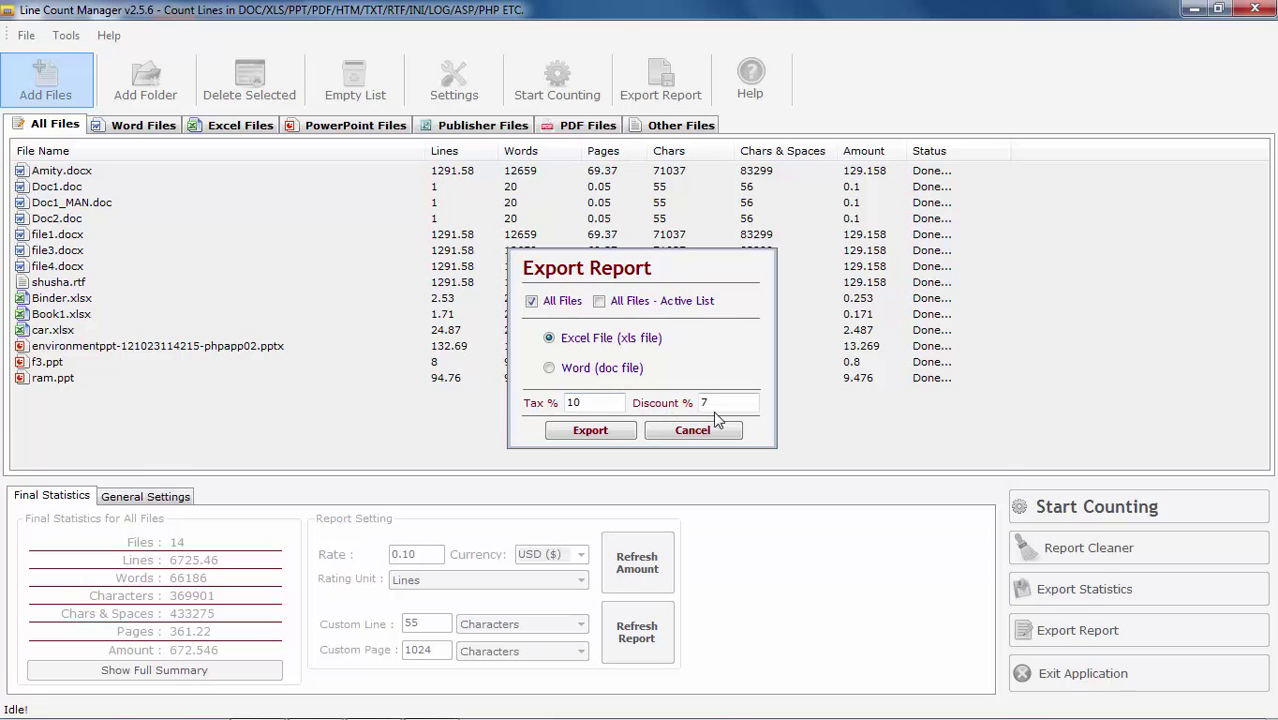
click(622, 432)
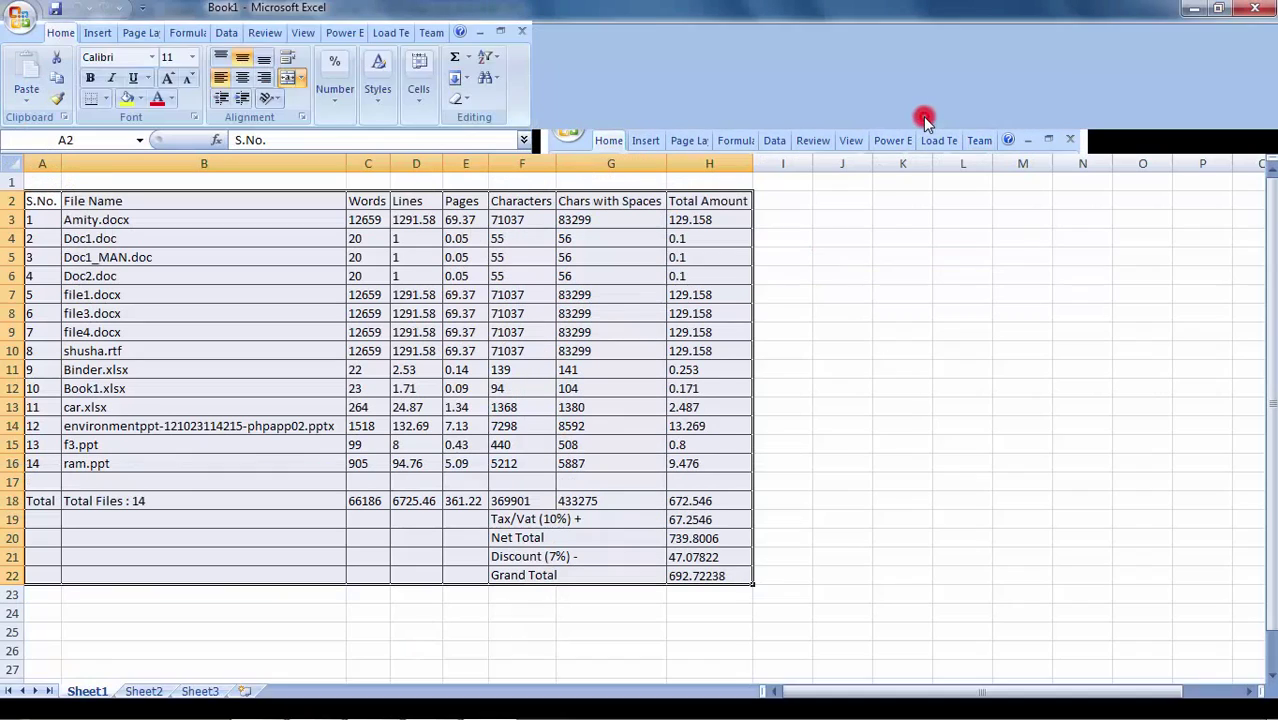
Step: Maximize the Excel report and check totals: 14 files, 66186 words, 6725.46 lines, 361.22 pages
double_click(922, 116)
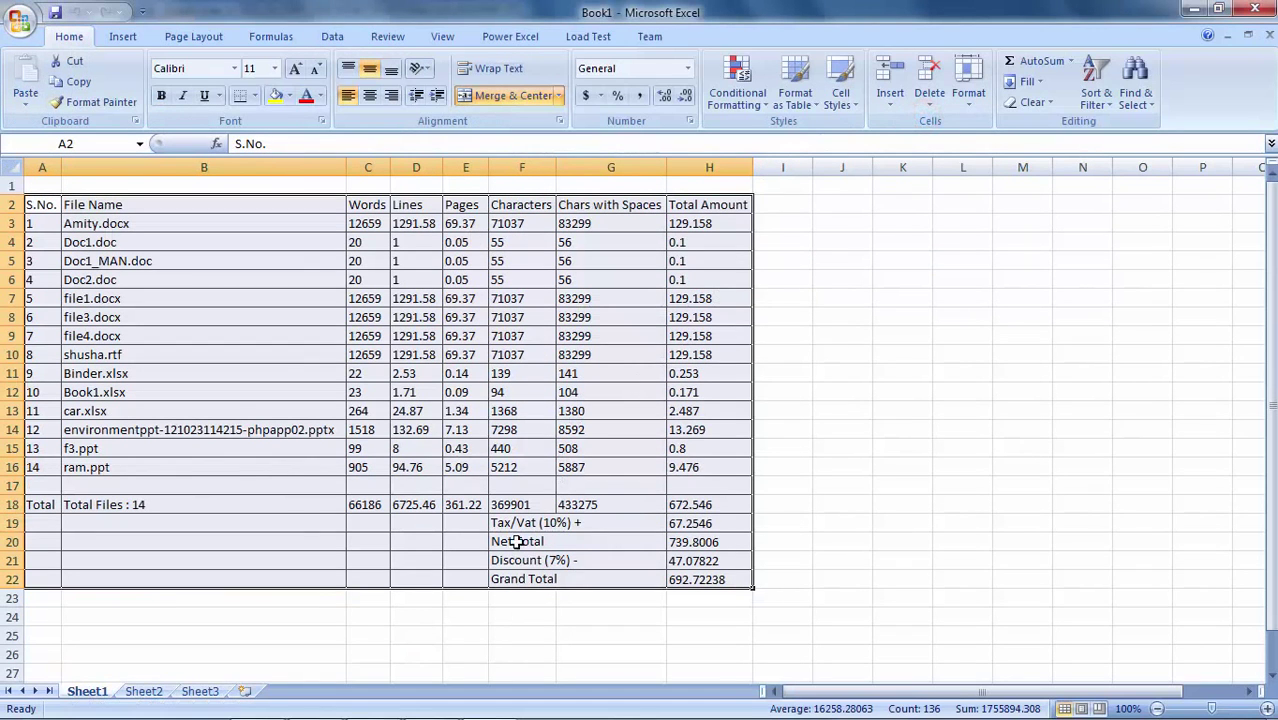
click(195, 283)
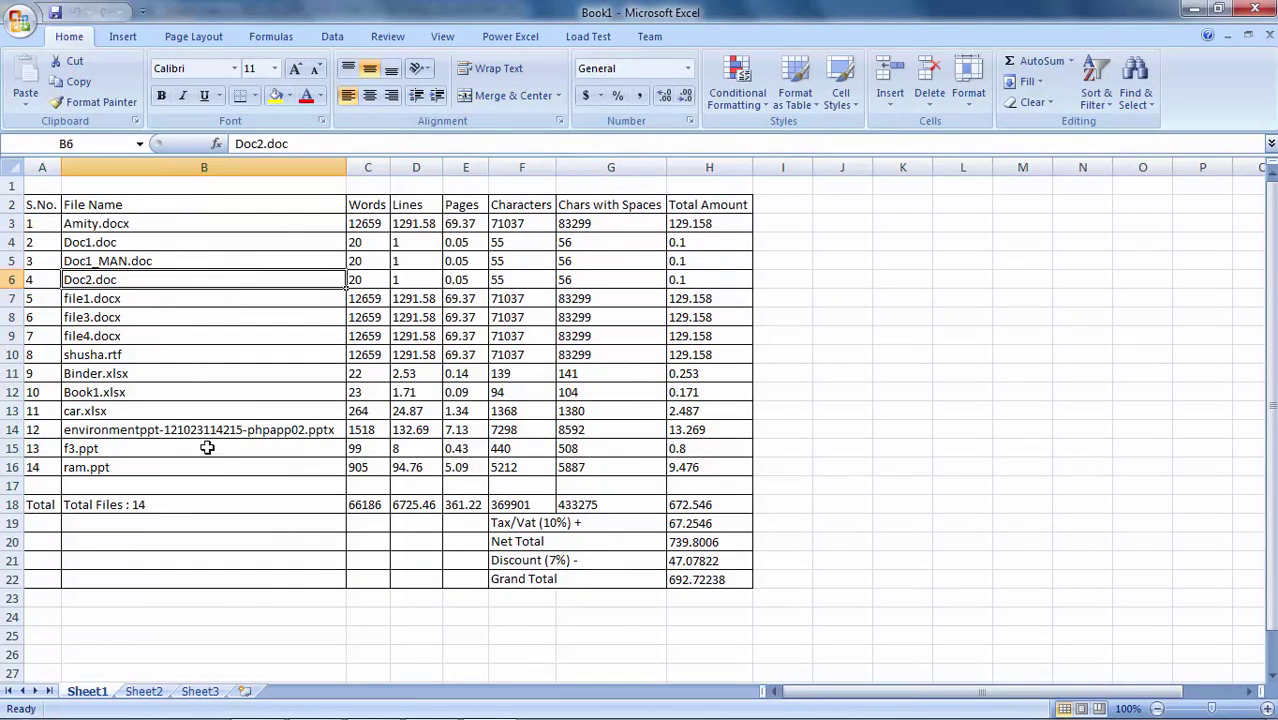
click(141, 510)
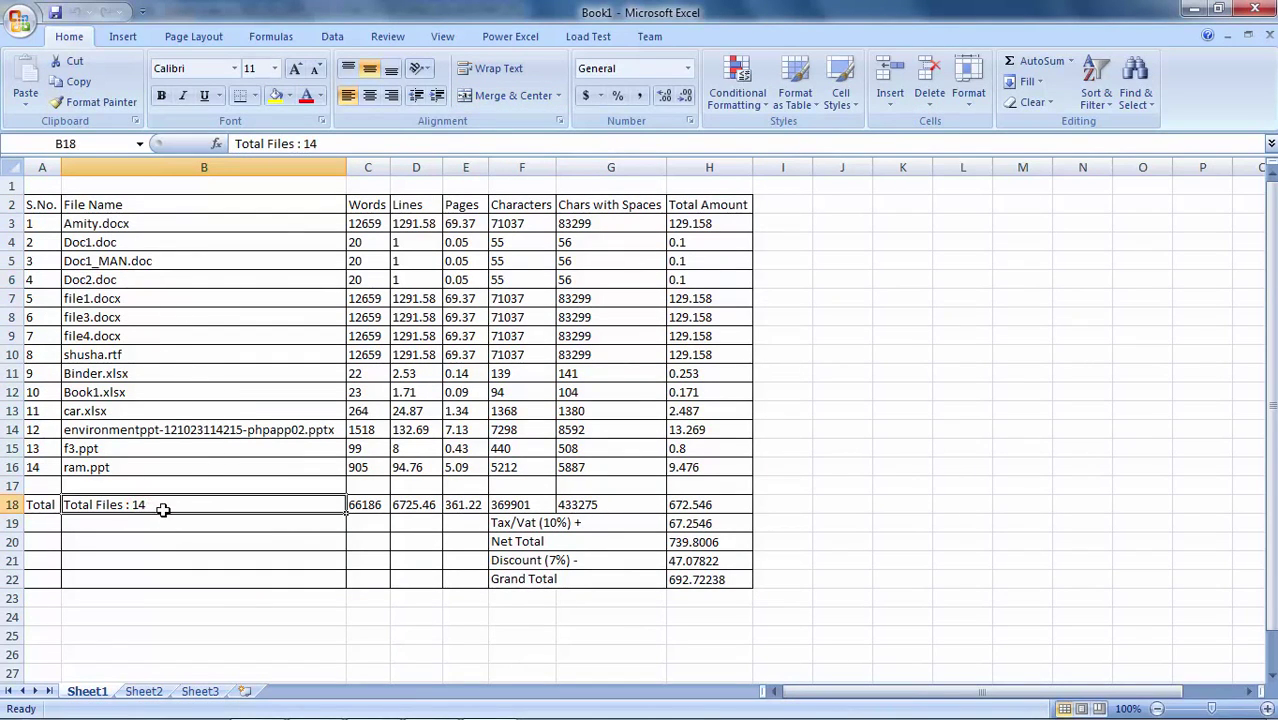
click(365, 505)
click(407, 505)
click(465, 505)
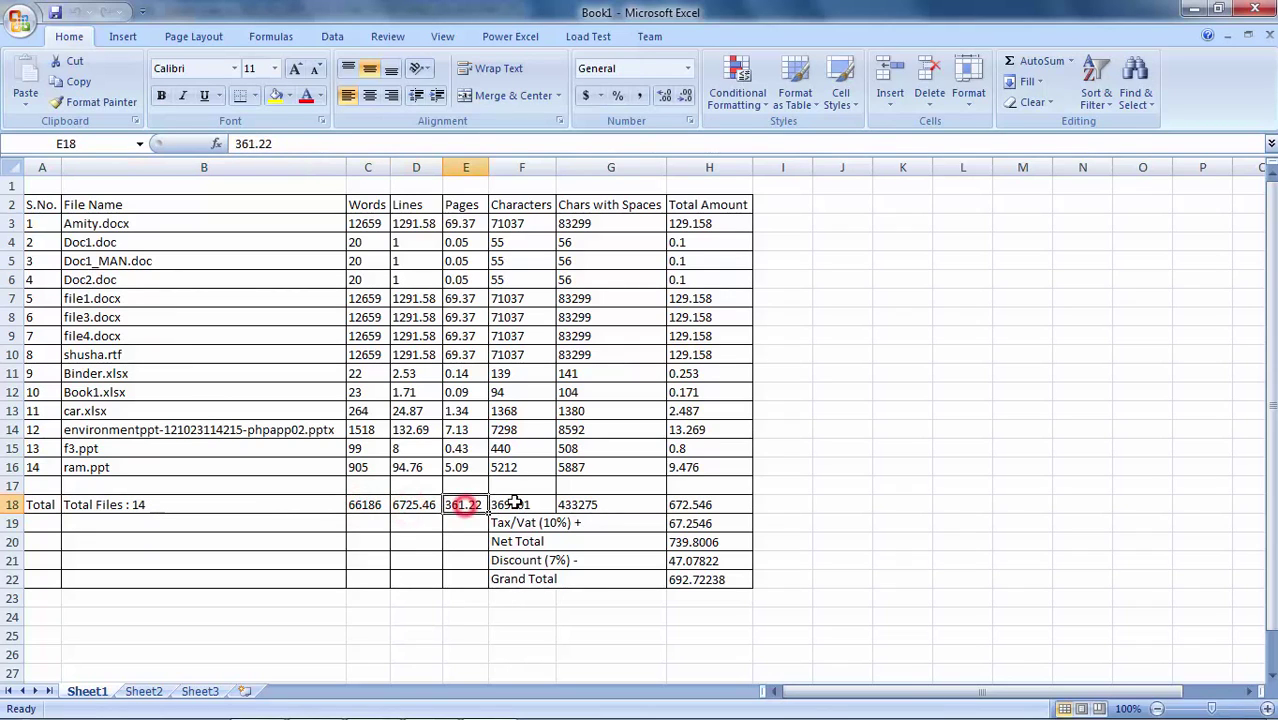
click(513, 505)
click(568, 506)
Step: Review the Tax/Vat (10%), Net Total, Discount (7%) and Grand Total 692.72238 rows
click(515, 527)
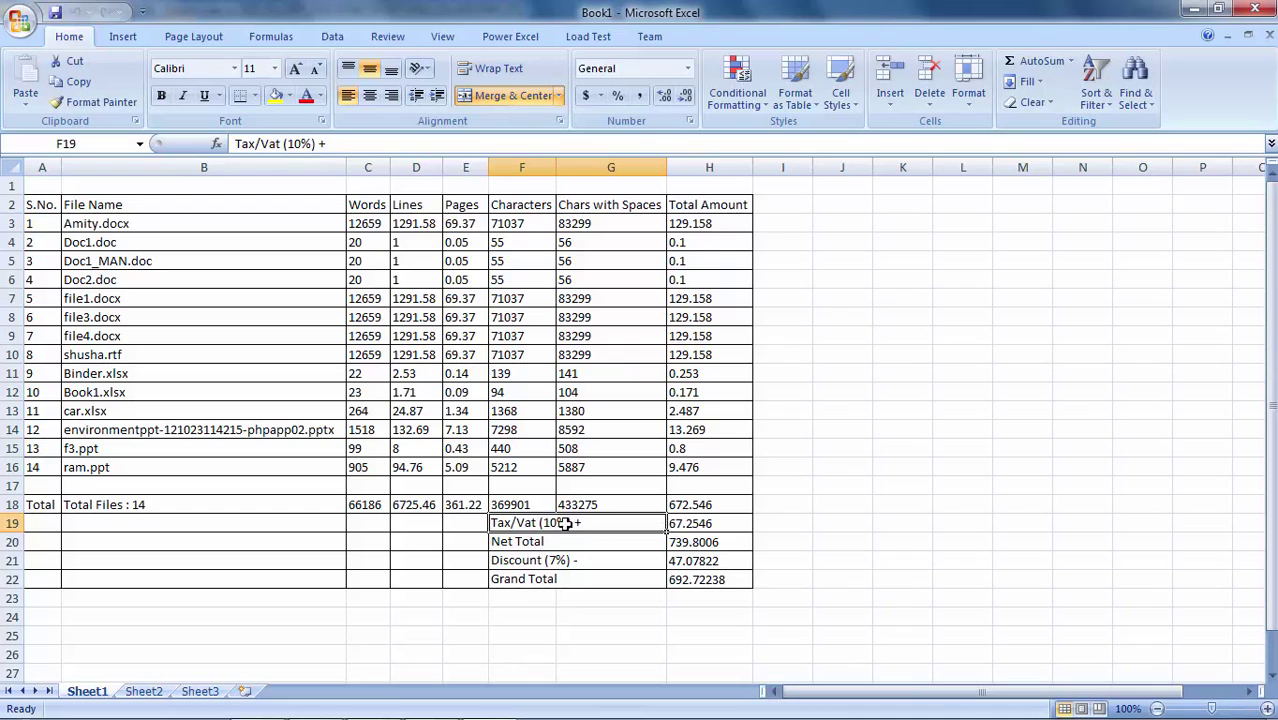
click(547, 542)
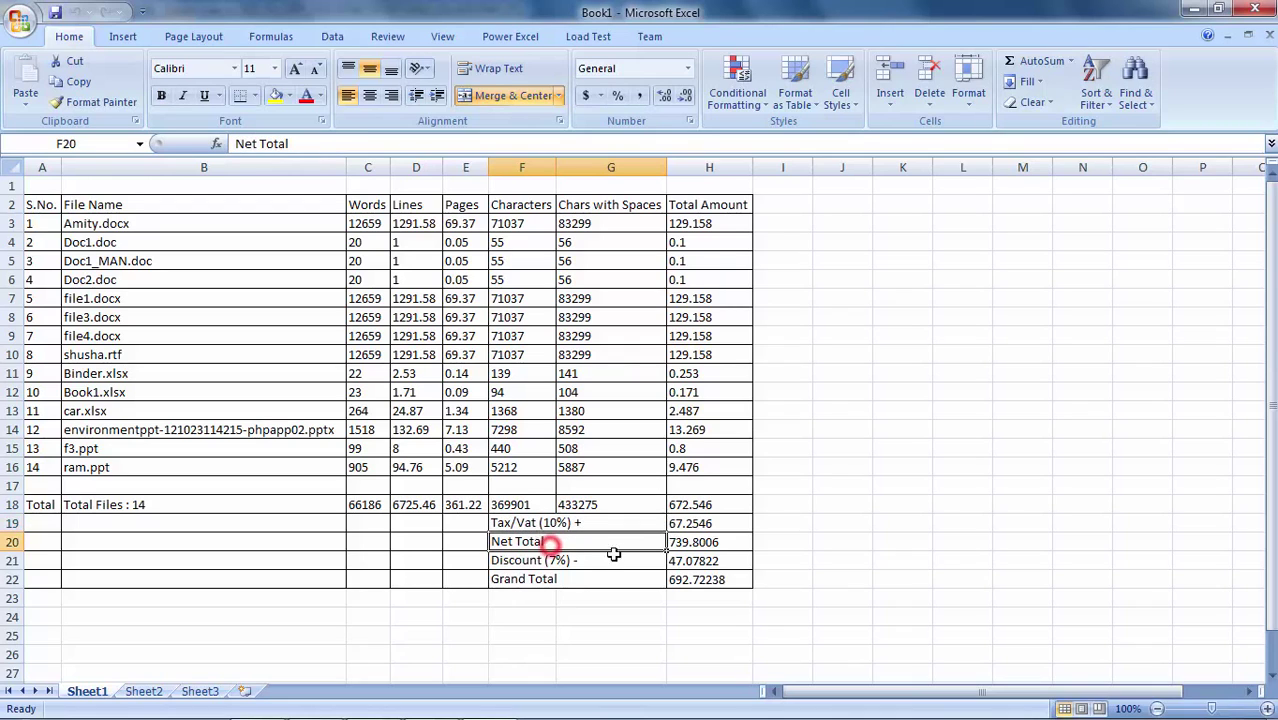
click(558, 561)
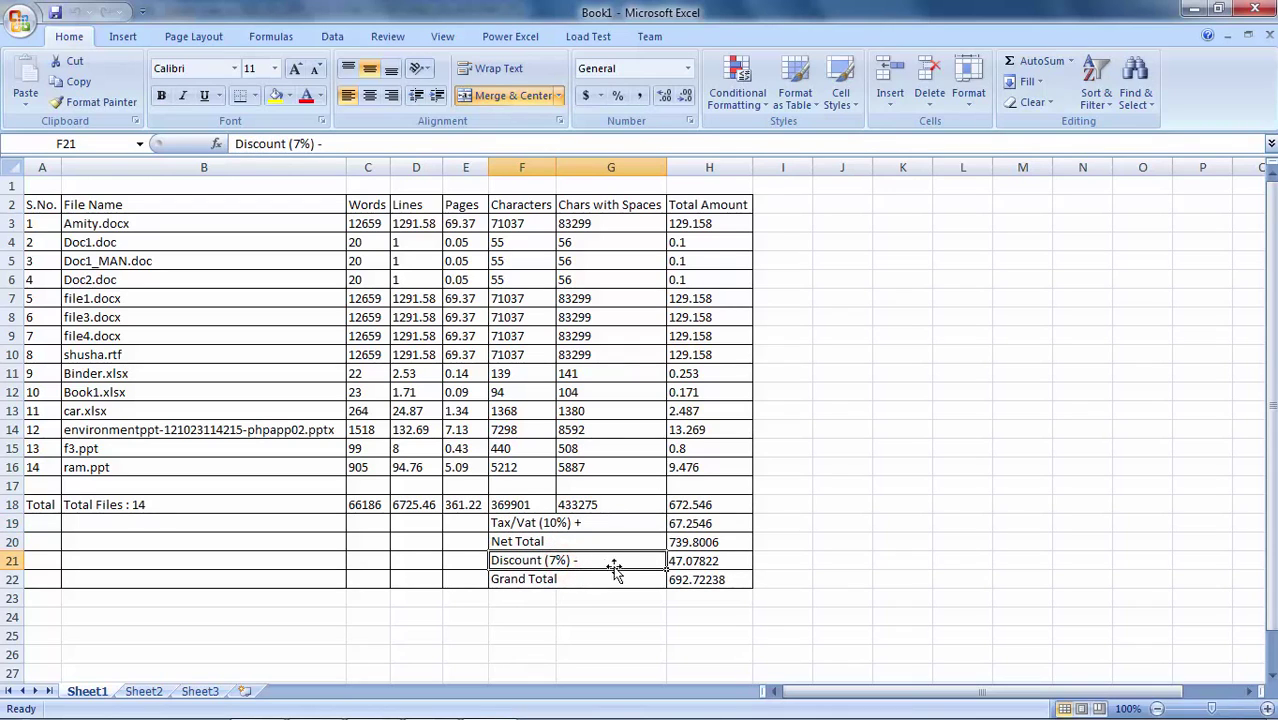
click(604, 580)
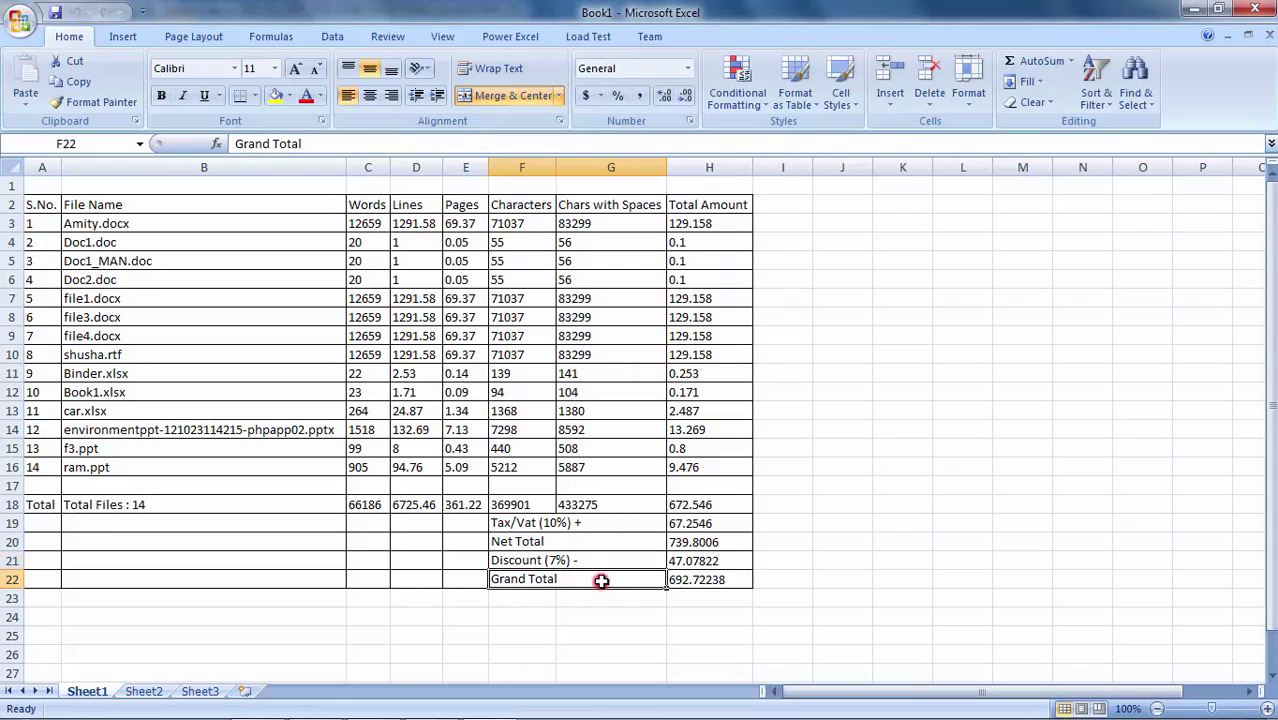
click(706, 582)
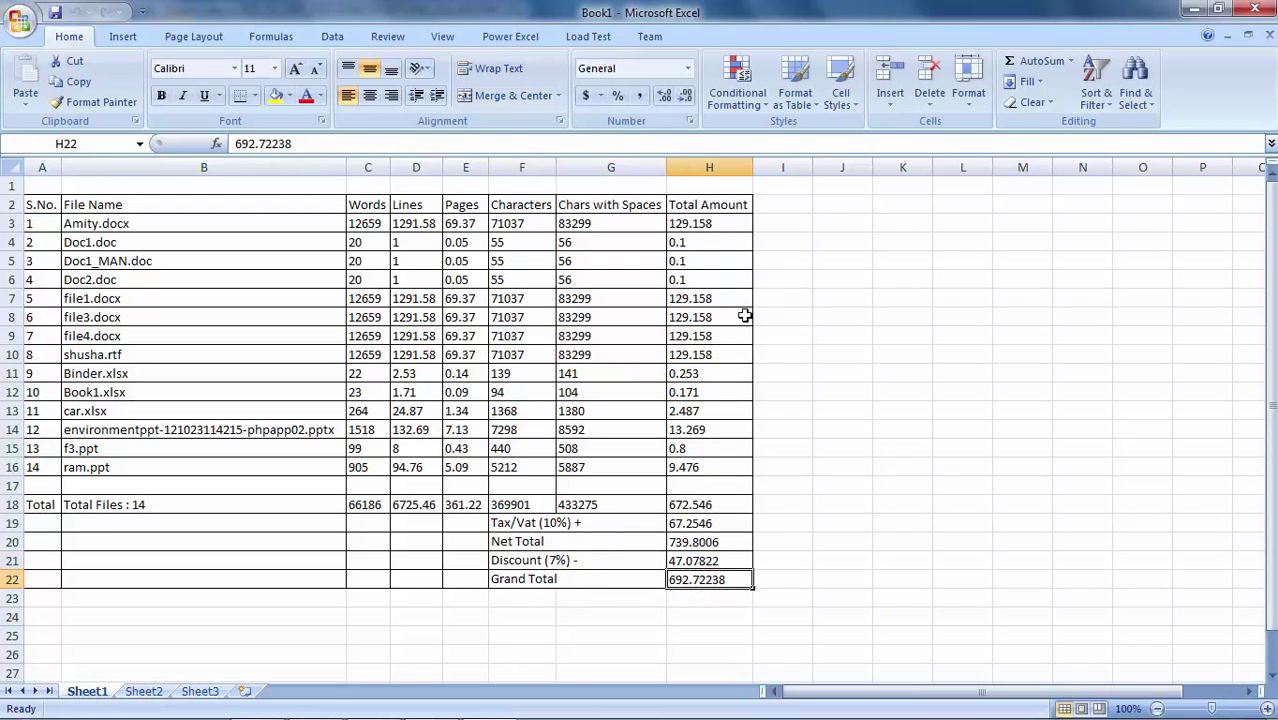
Step: Save the Excel report workbook to the Desktop under the file name 'report'
click(28, 30)
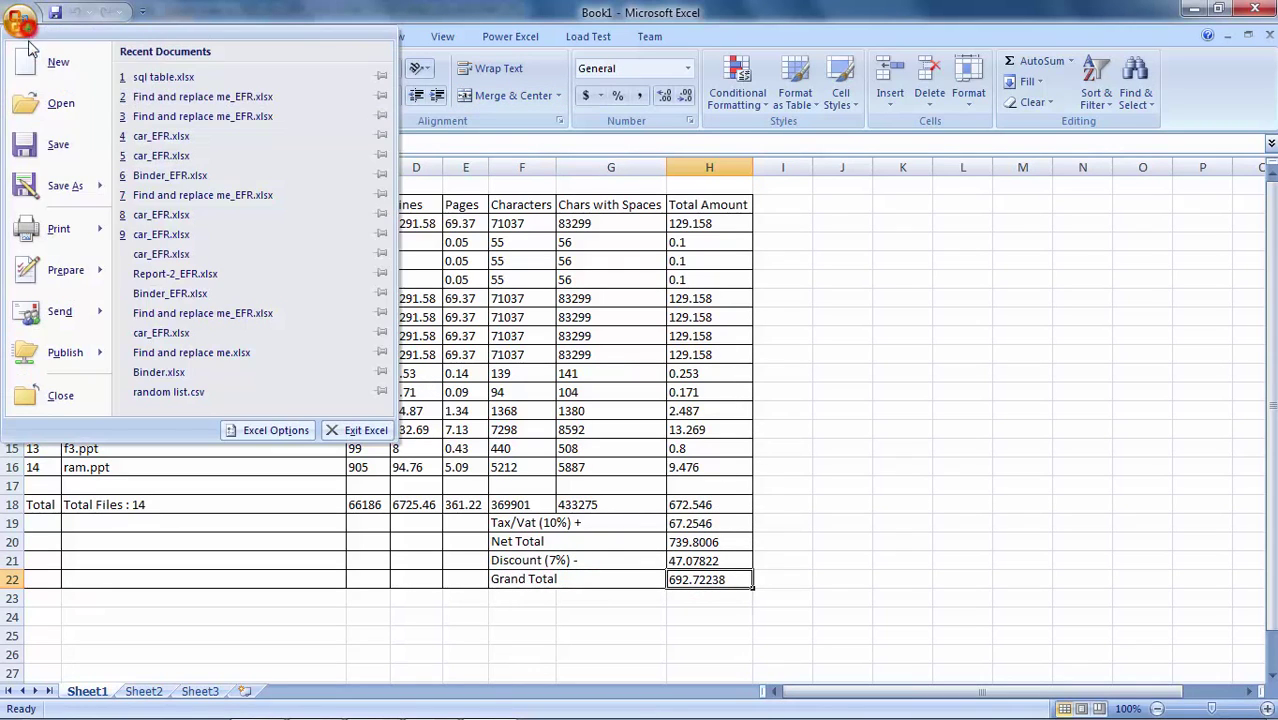
click(55, 190)
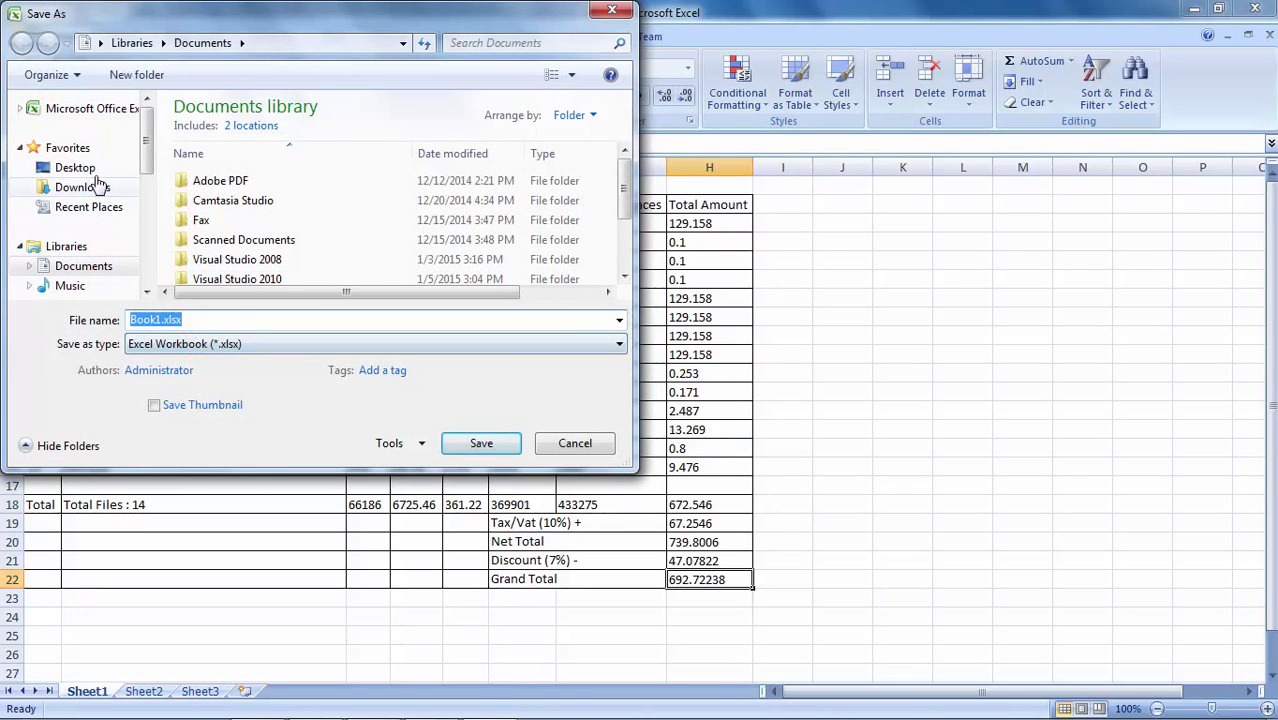
click(73, 167)
double_click(193, 320)
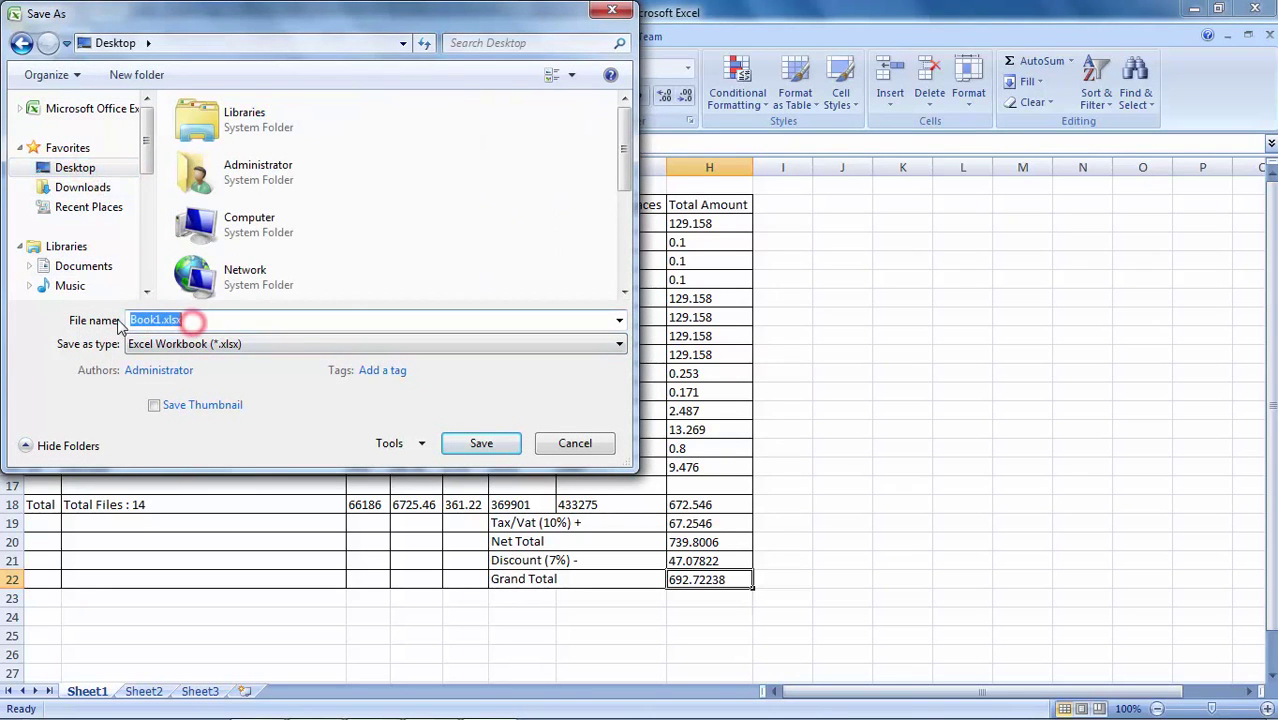
text(report)
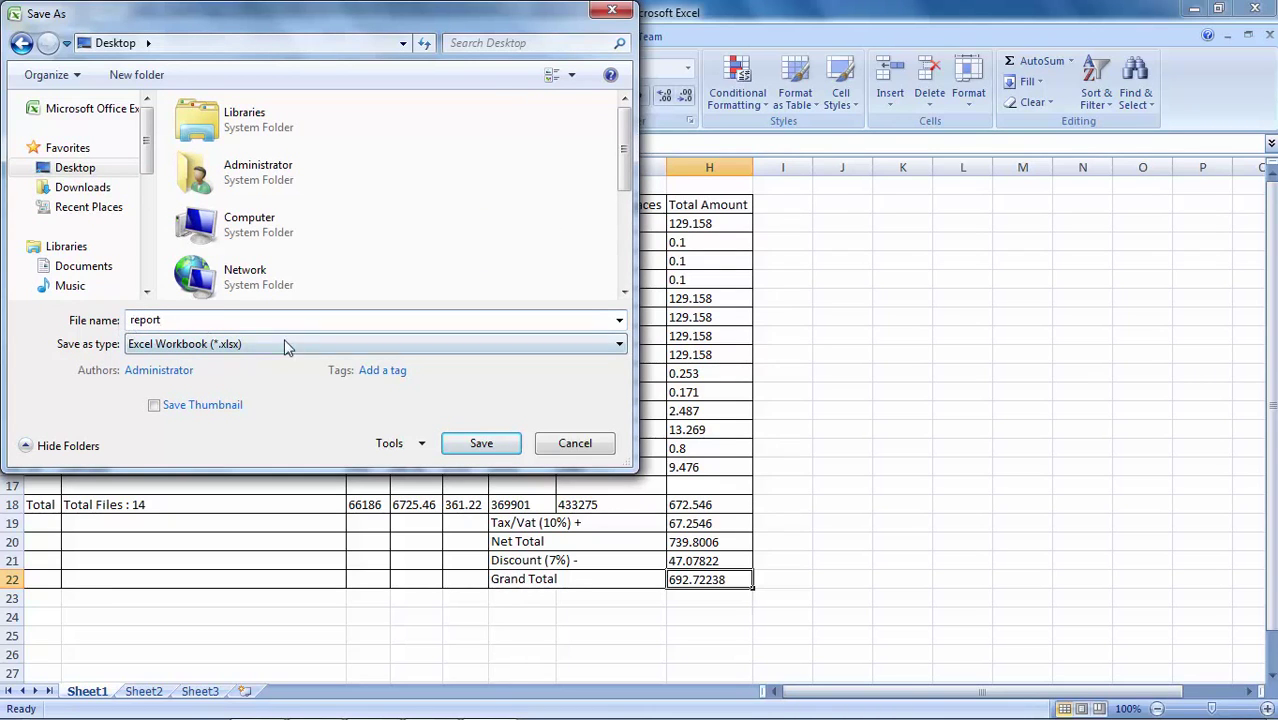
click(458, 443)
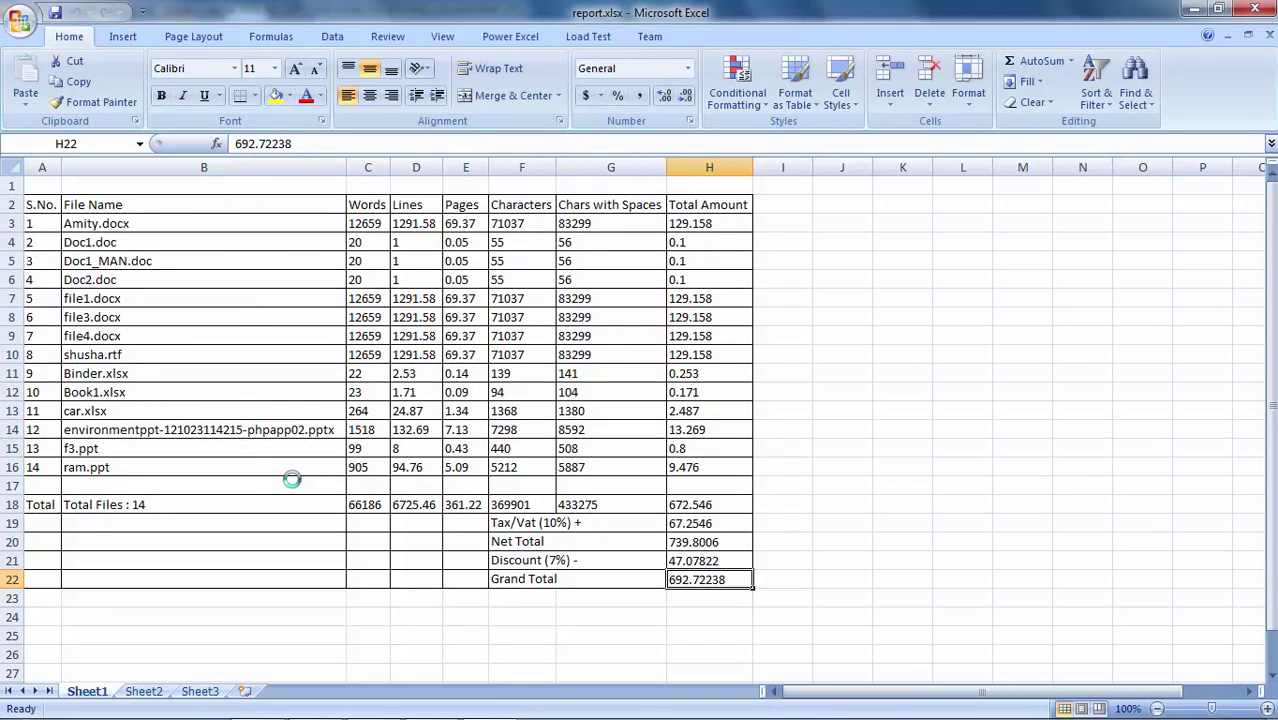
Step: Close the Excel report and select Binder.xlsx, Doc1_MAN.doc and the environment pptx file
click(1258, 10)
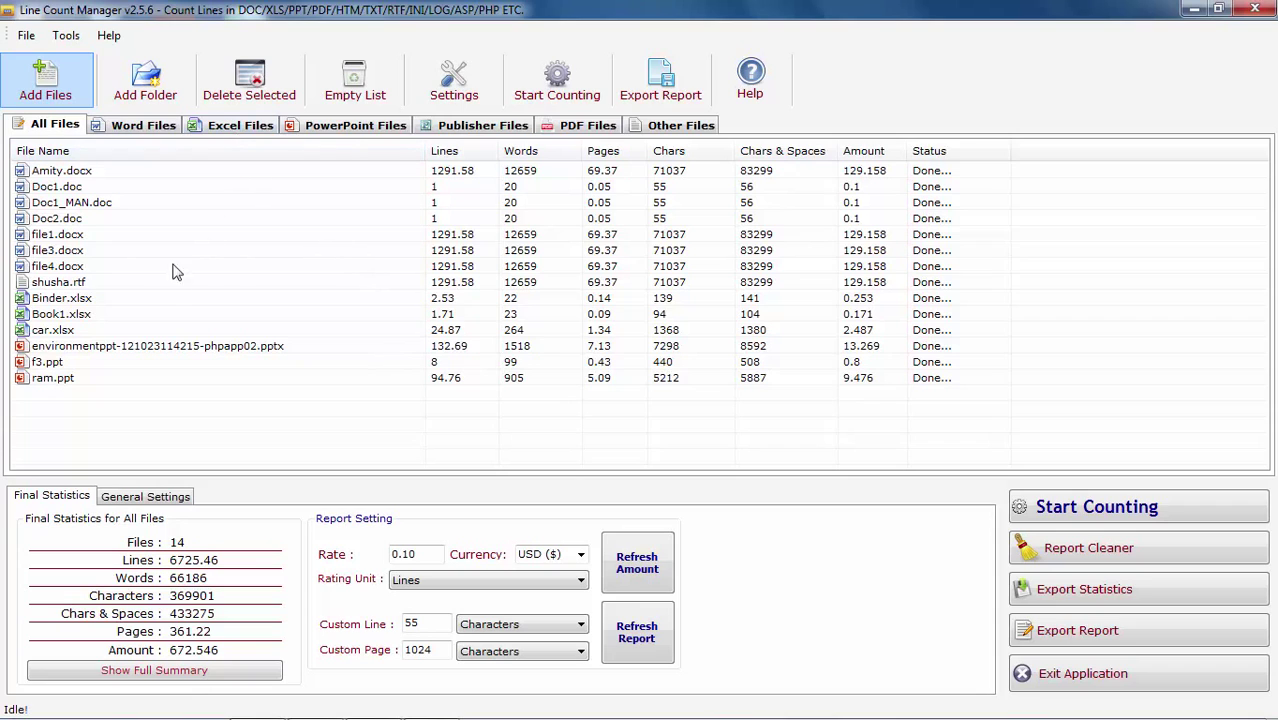
click(112, 302)
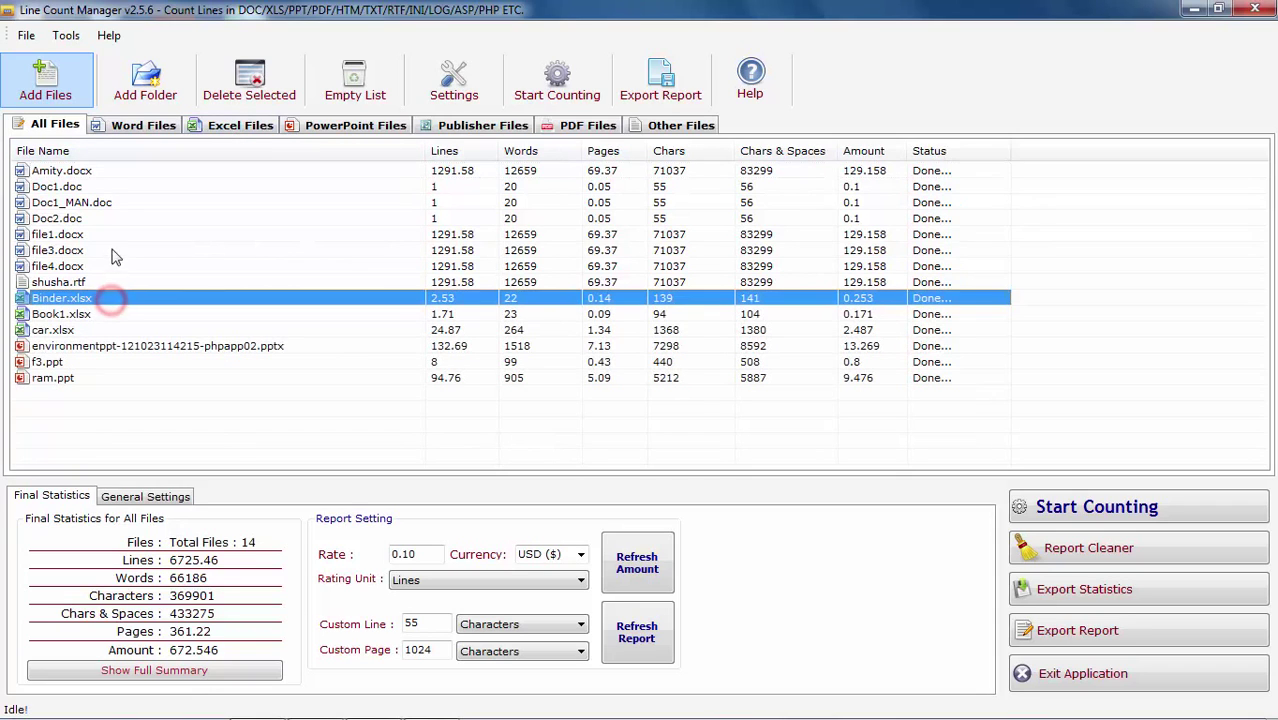
ctrl+click(108, 203)
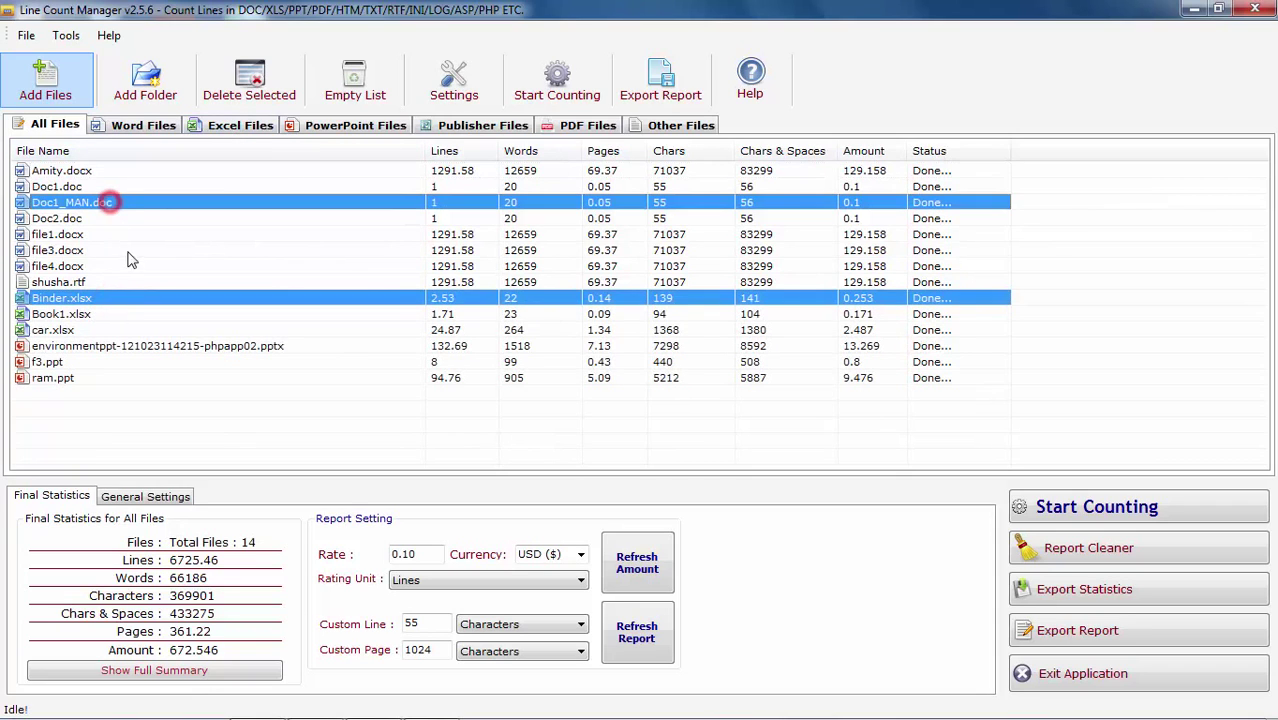
ctrl+click(90, 347)
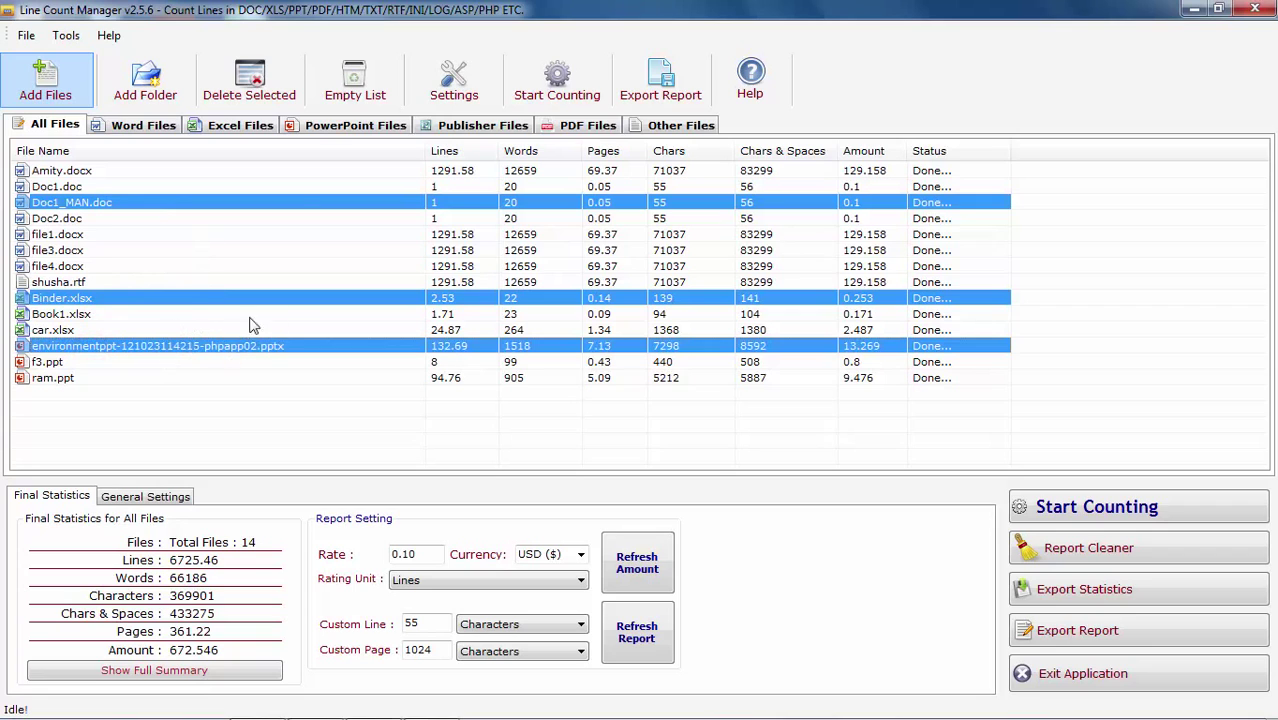
Step: Delete the three selected files, then empty the remaining list so all statistics read 0
click(257, 110)
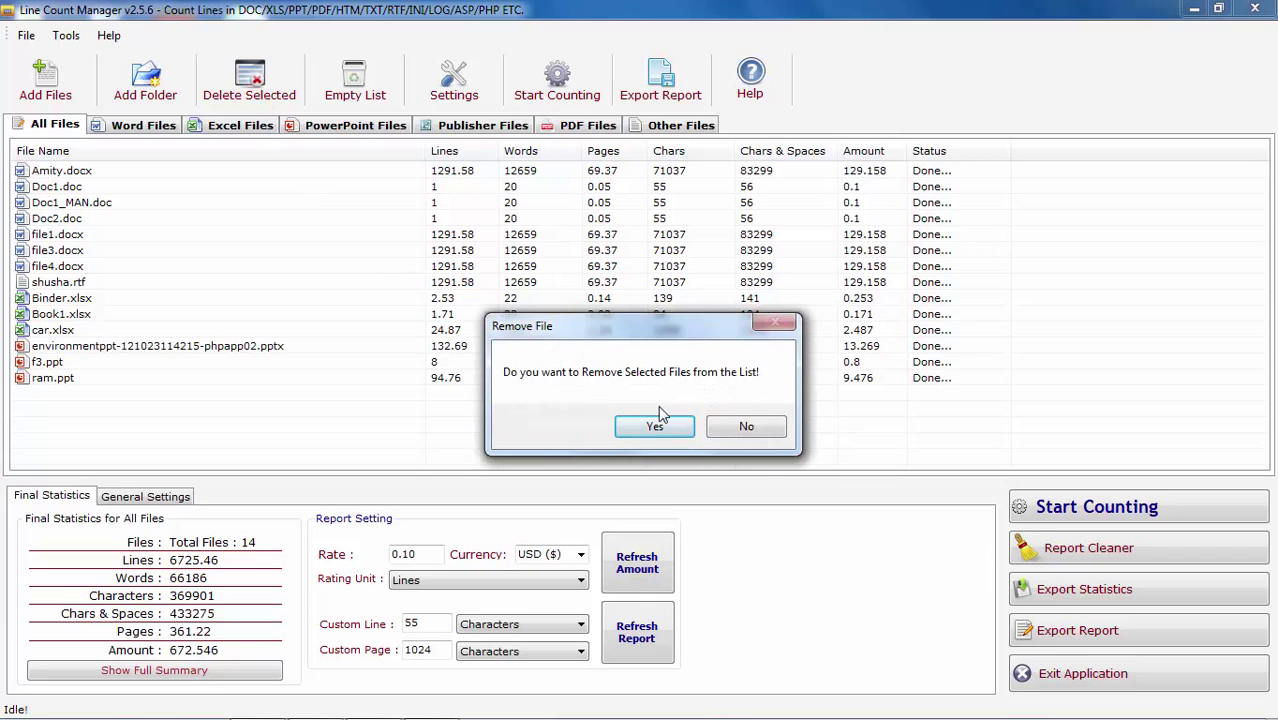
click(656, 426)
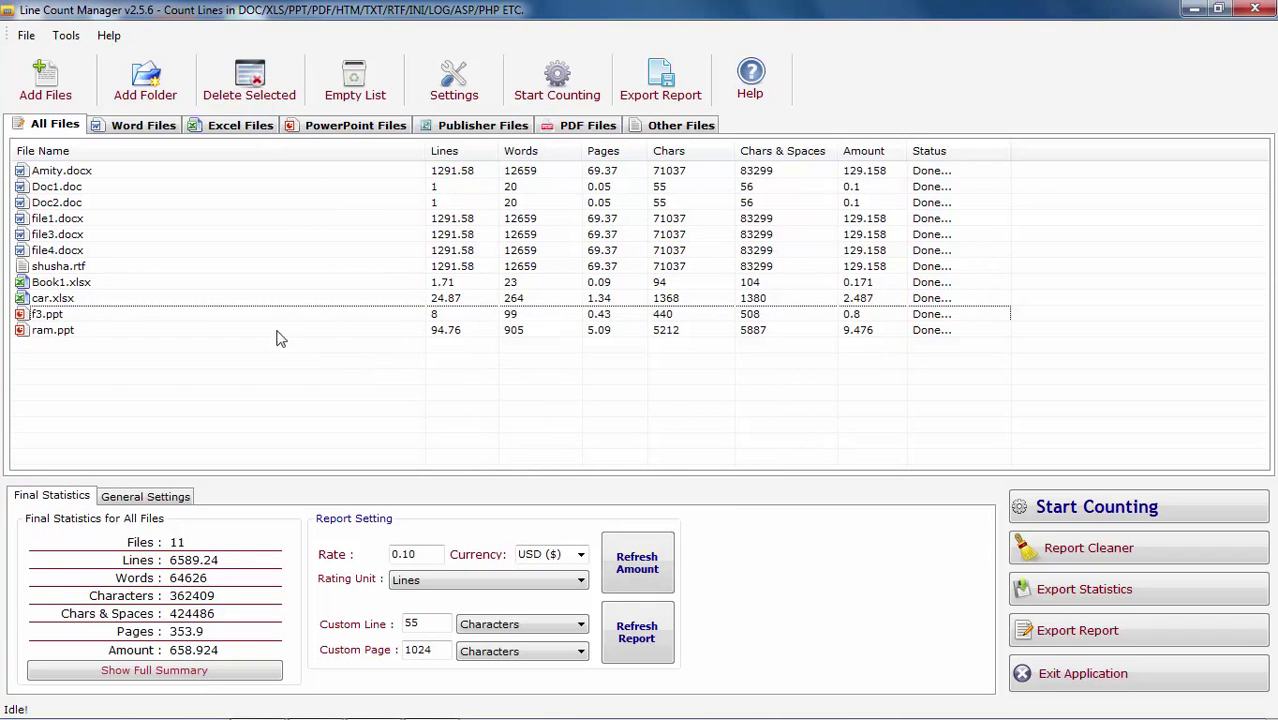
click(362, 105)
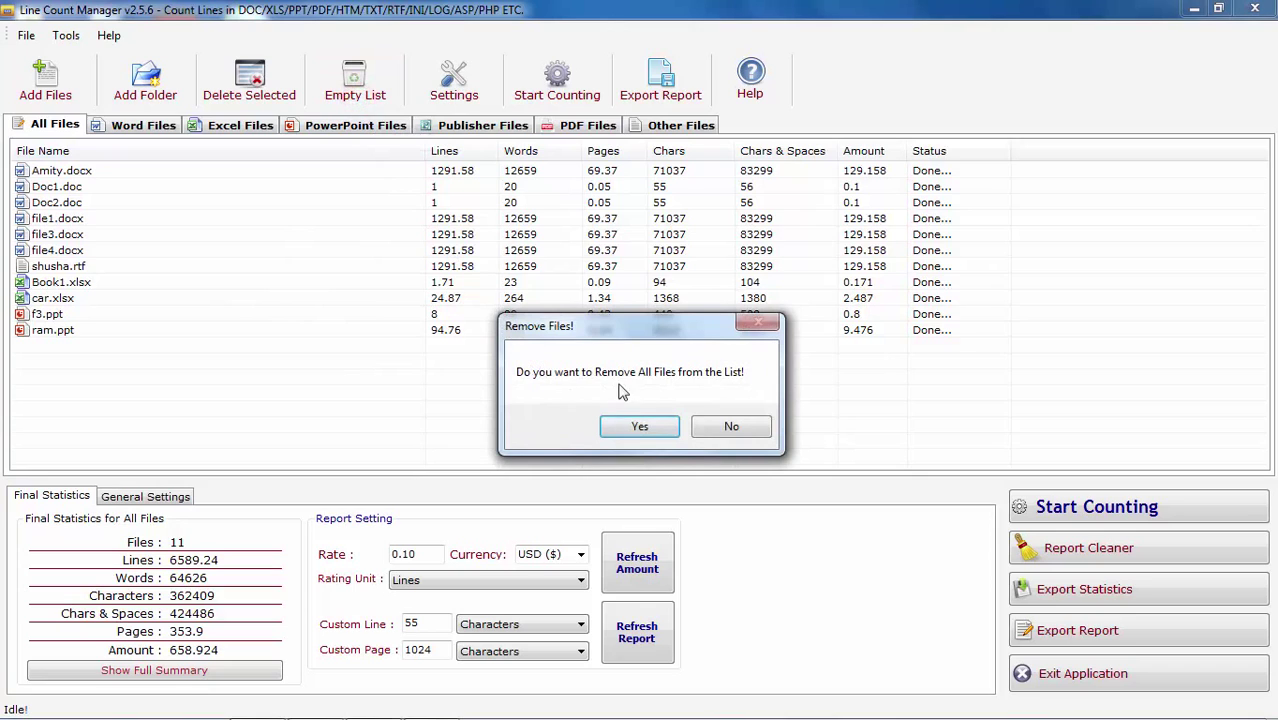
click(650, 424)
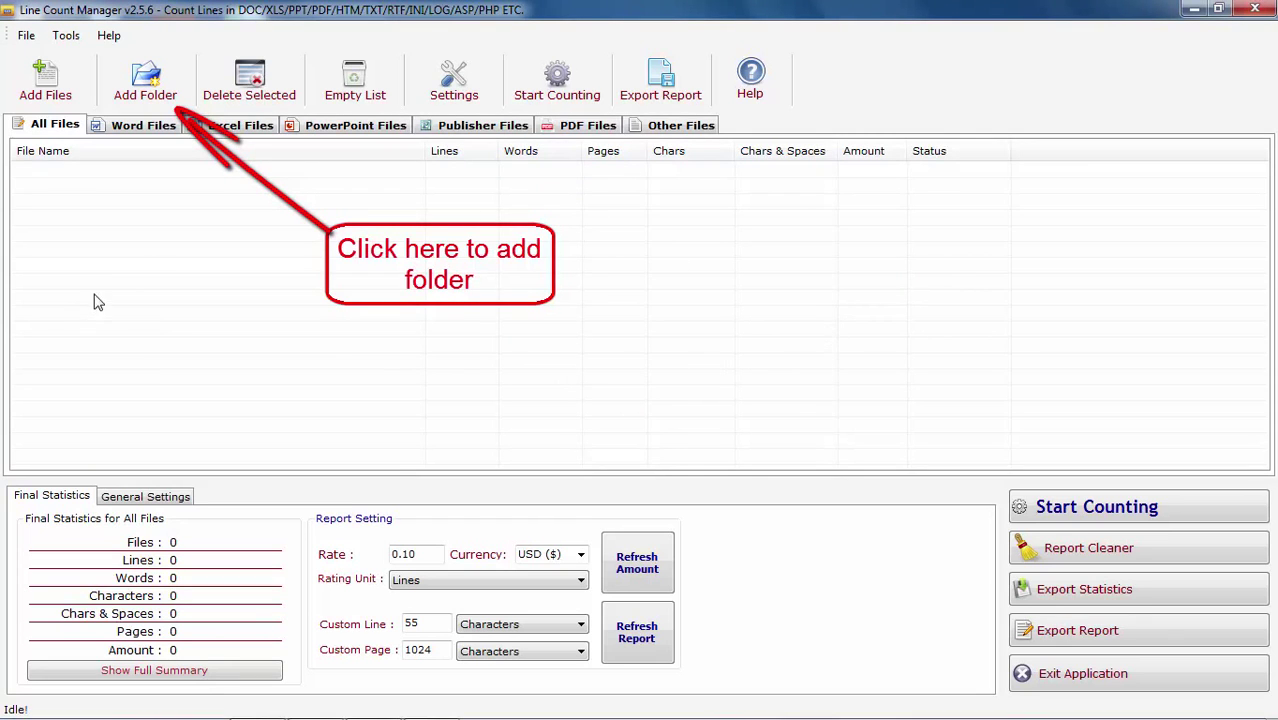
Step: Choose the TEST ME folder as the folder of files to add
click(146, 75)
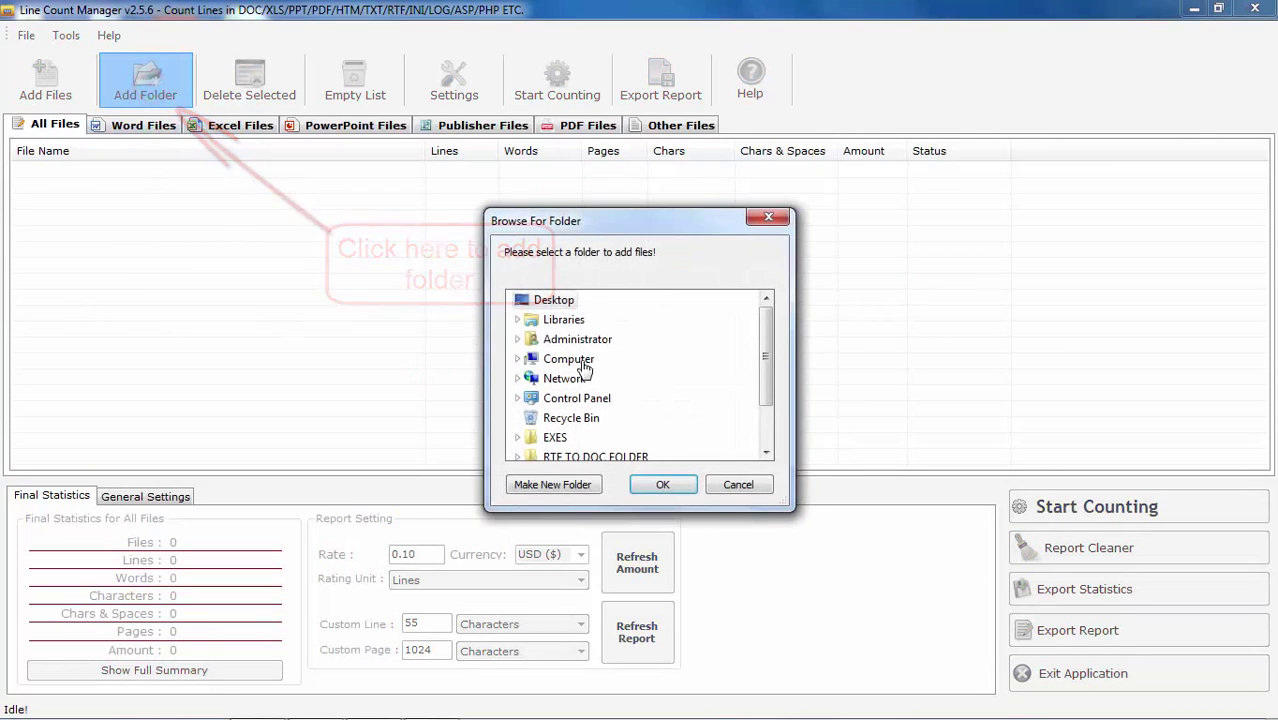
drag(763, 362, 763, 399)
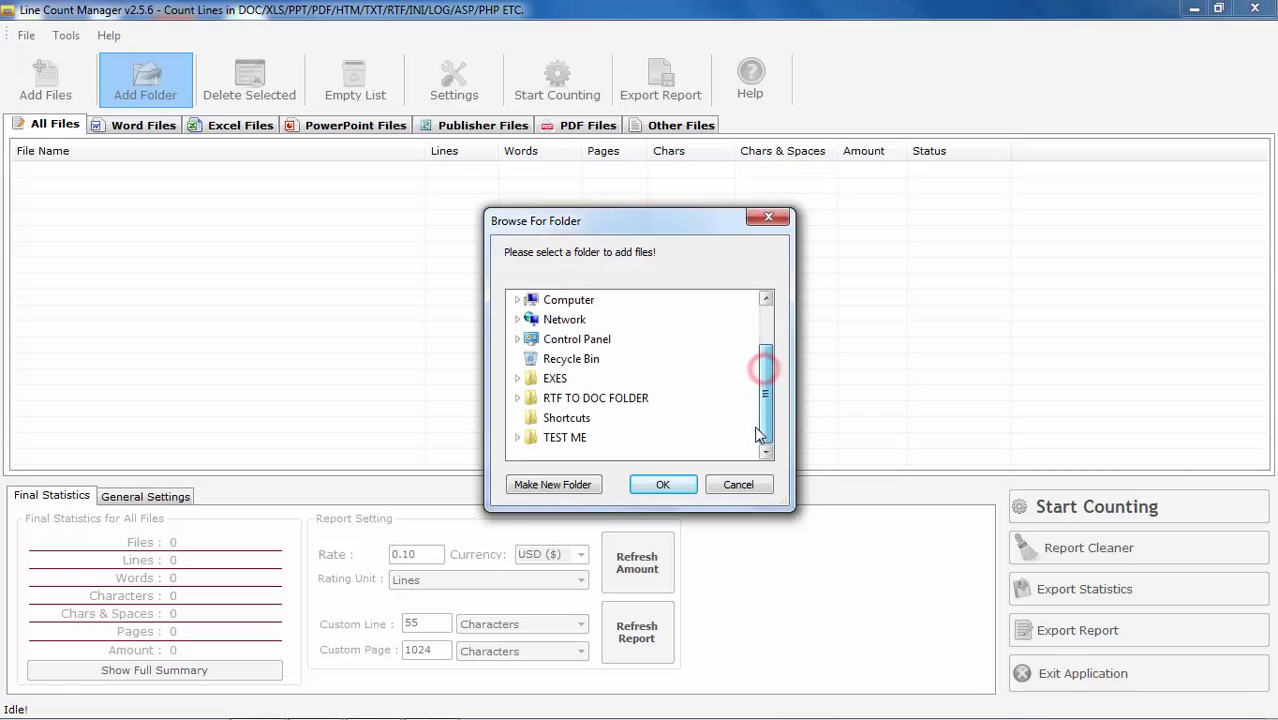
click(565, 437)
click(662, 484)
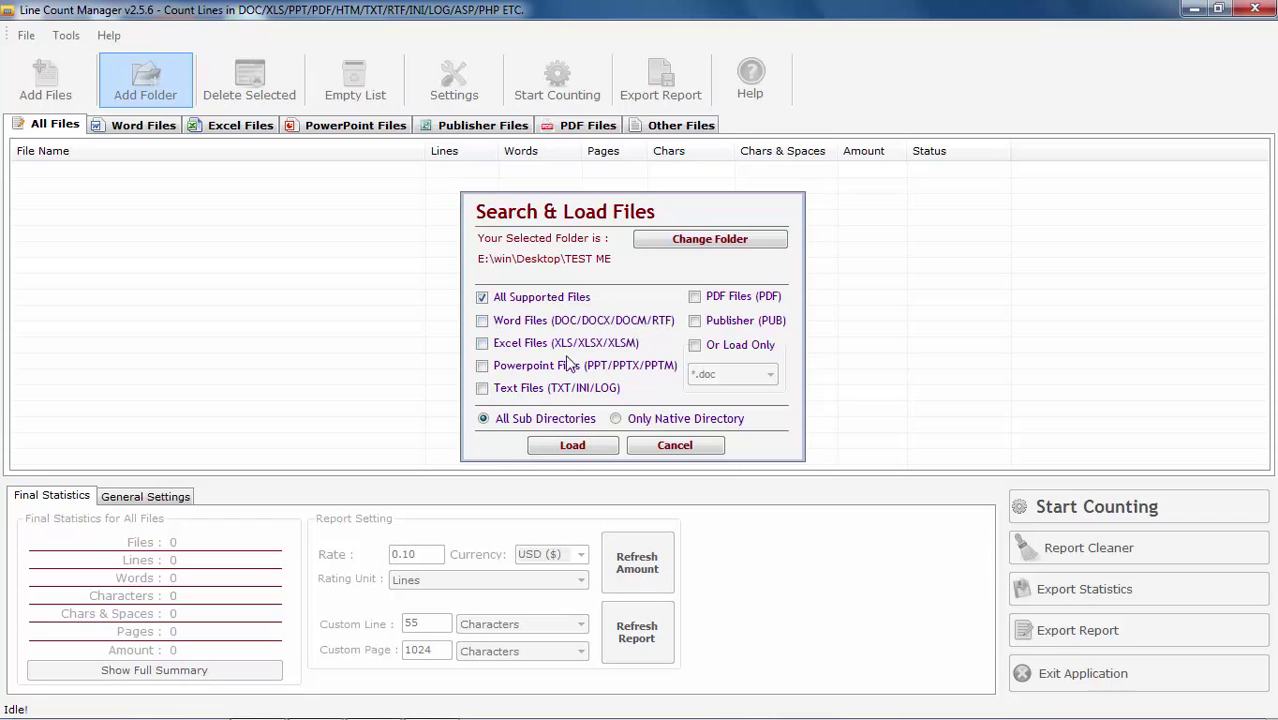
Step: Try the Word, Excel, PowerPoint, text, PDF, Publisher and single-extension file filters
click(482, 297)
click(482, 320)
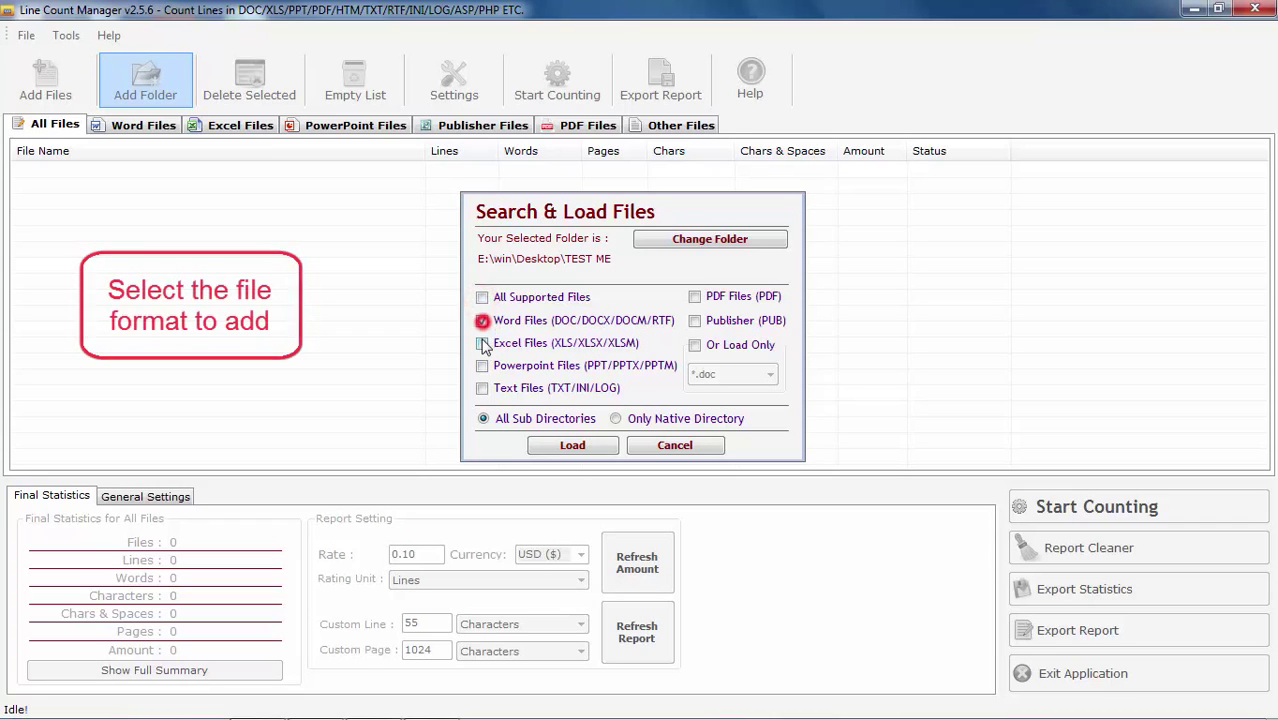
click(482, 343)
click(482, 366)
click(482, 388)
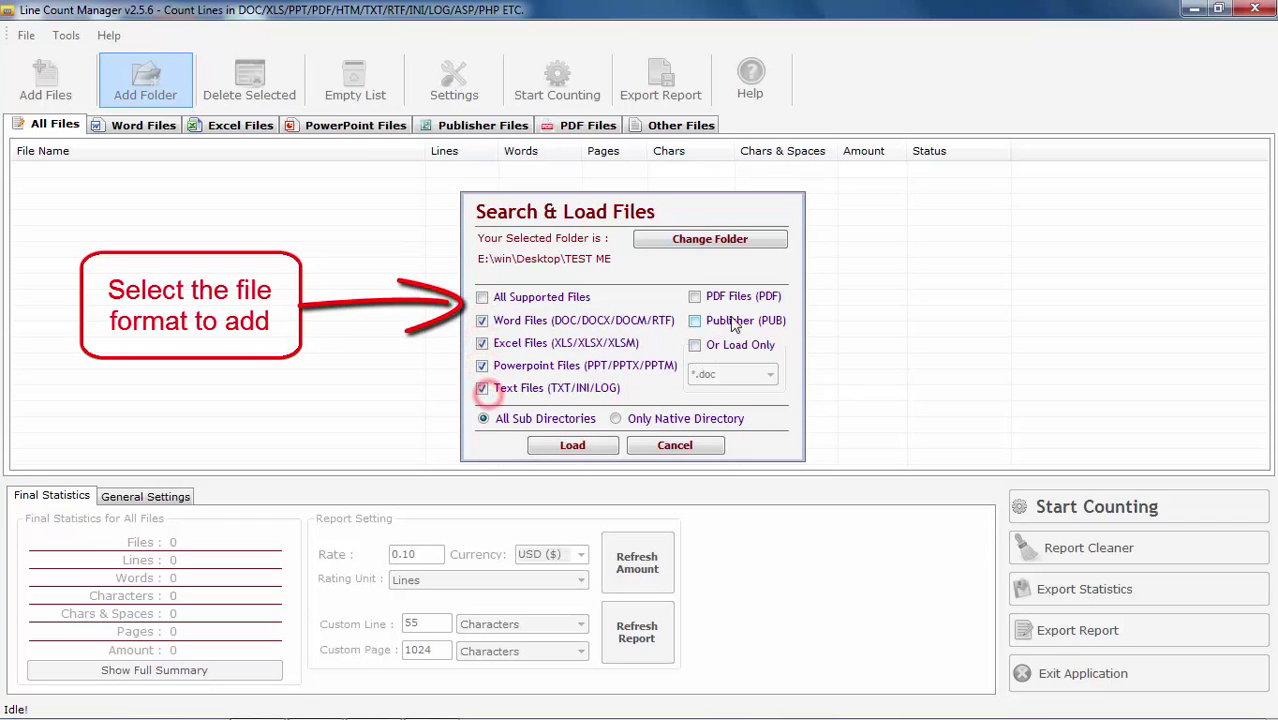
click(695, 296)
click(695, 320)
click(695, 344)
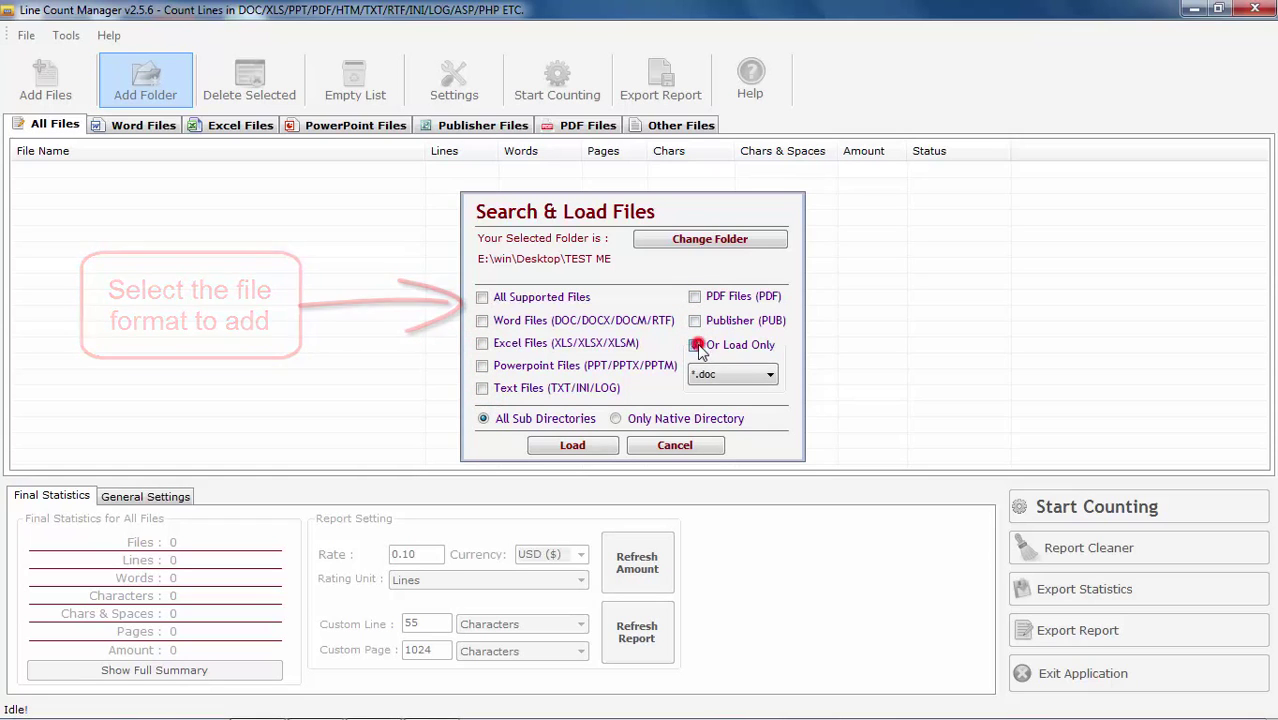
Step: Revert to All Supported Files and load the 66 matching files from TEST ME
click(695, 320)
click(695, 296)
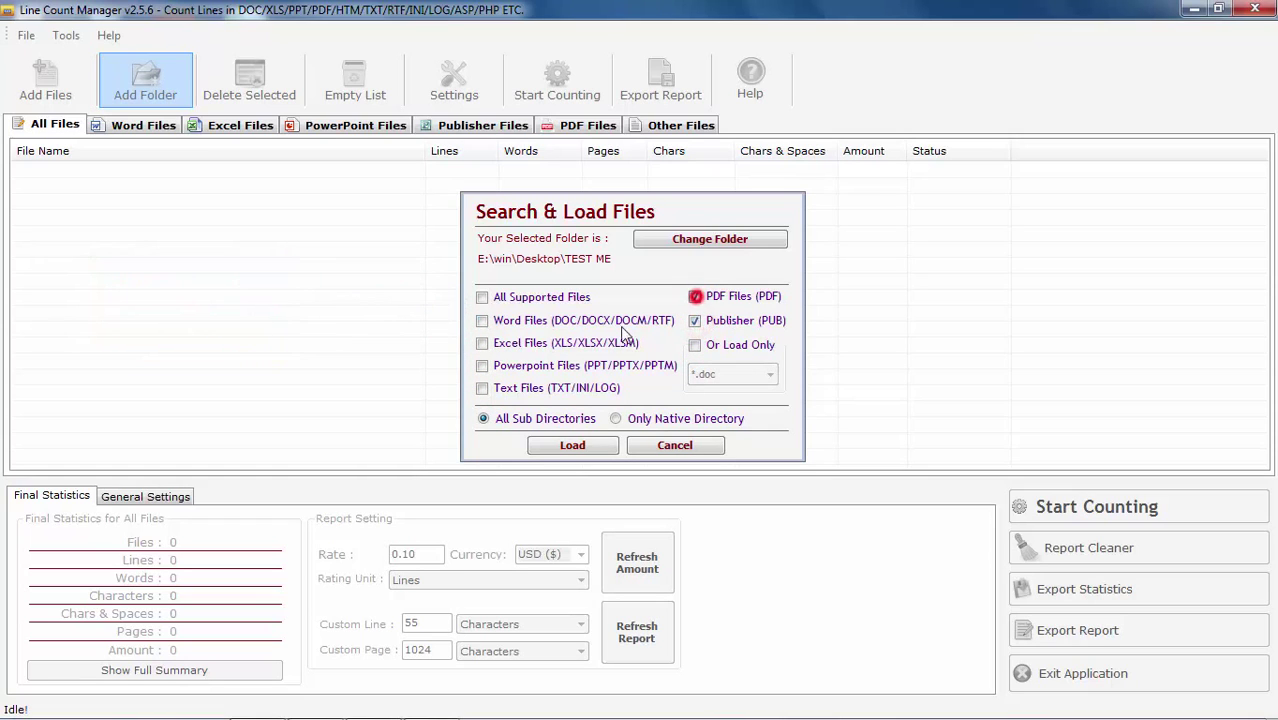
click(482, 320)
click(481, 343)
click(484, 297)
click(589, 455)
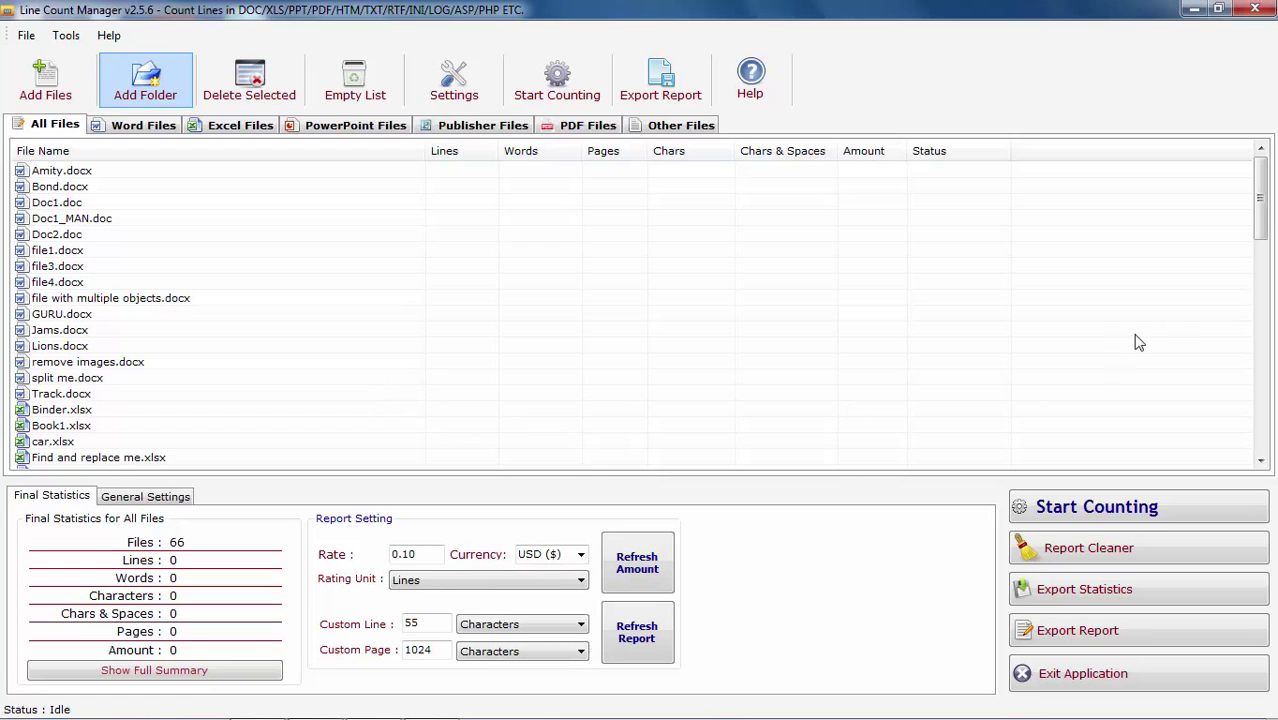
mouse_move(1259, 200)
mouse_down()
mouse_move(1260, 380)
mouse_move(1260, 198)
mouse_up()
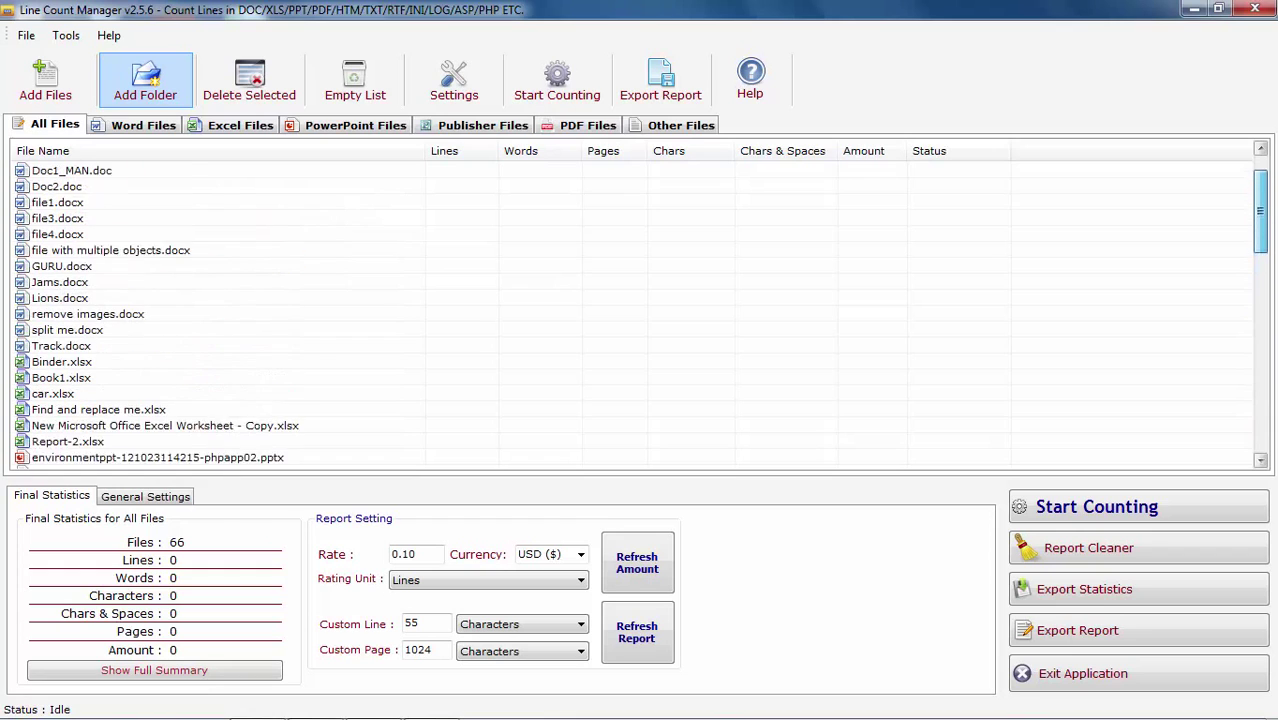
click(160, 132)
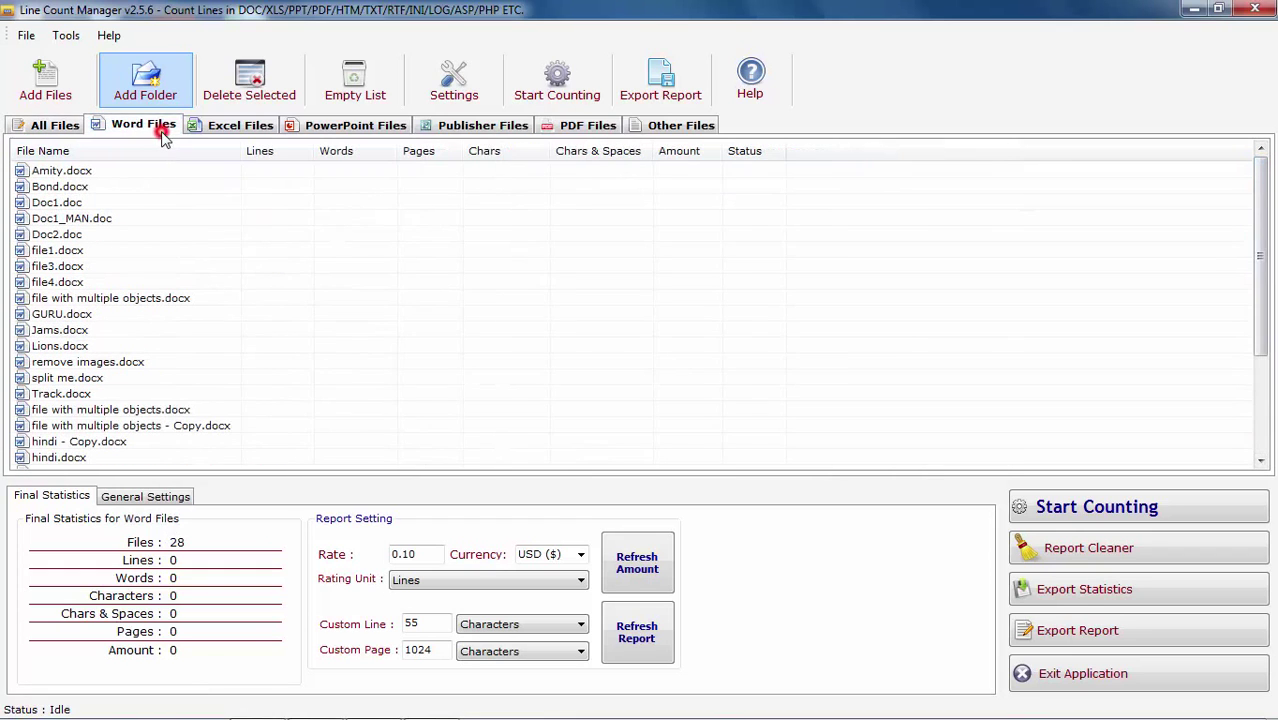
click(245, 125)
click(368, 126)
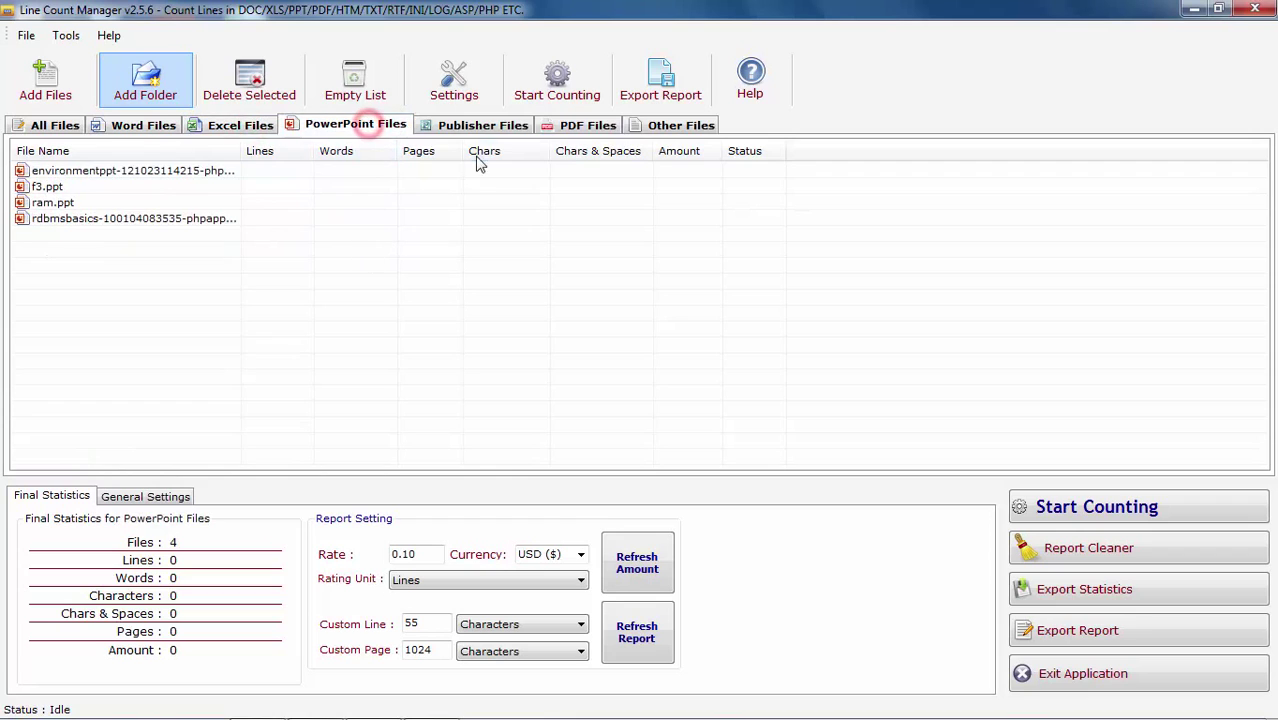
click(484, 124)
click(585, 128)
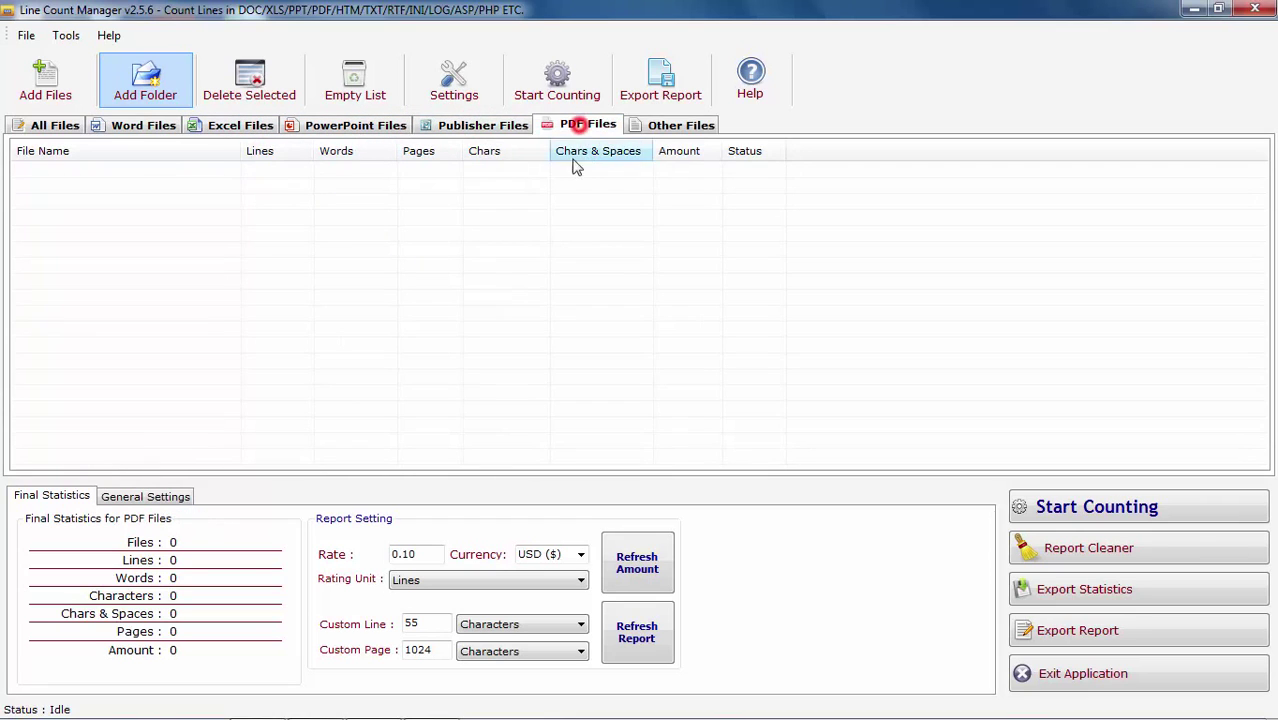
click(666, 128)
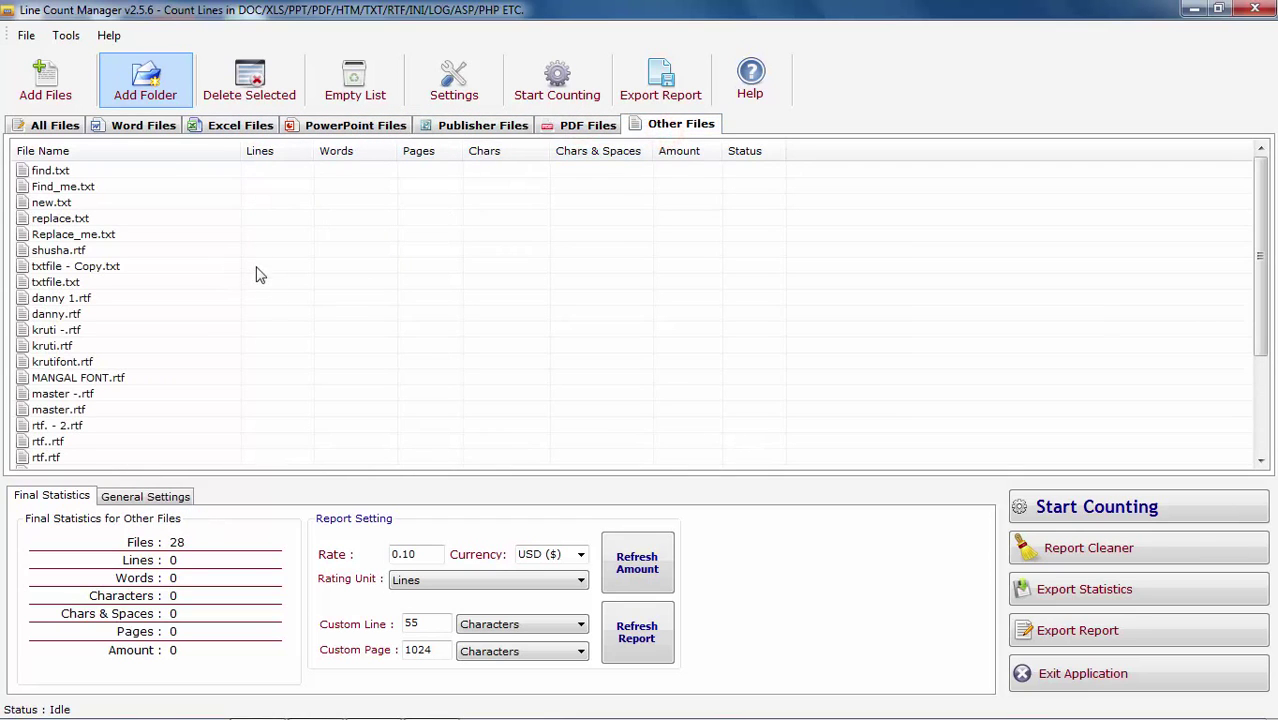
click(45, 128)
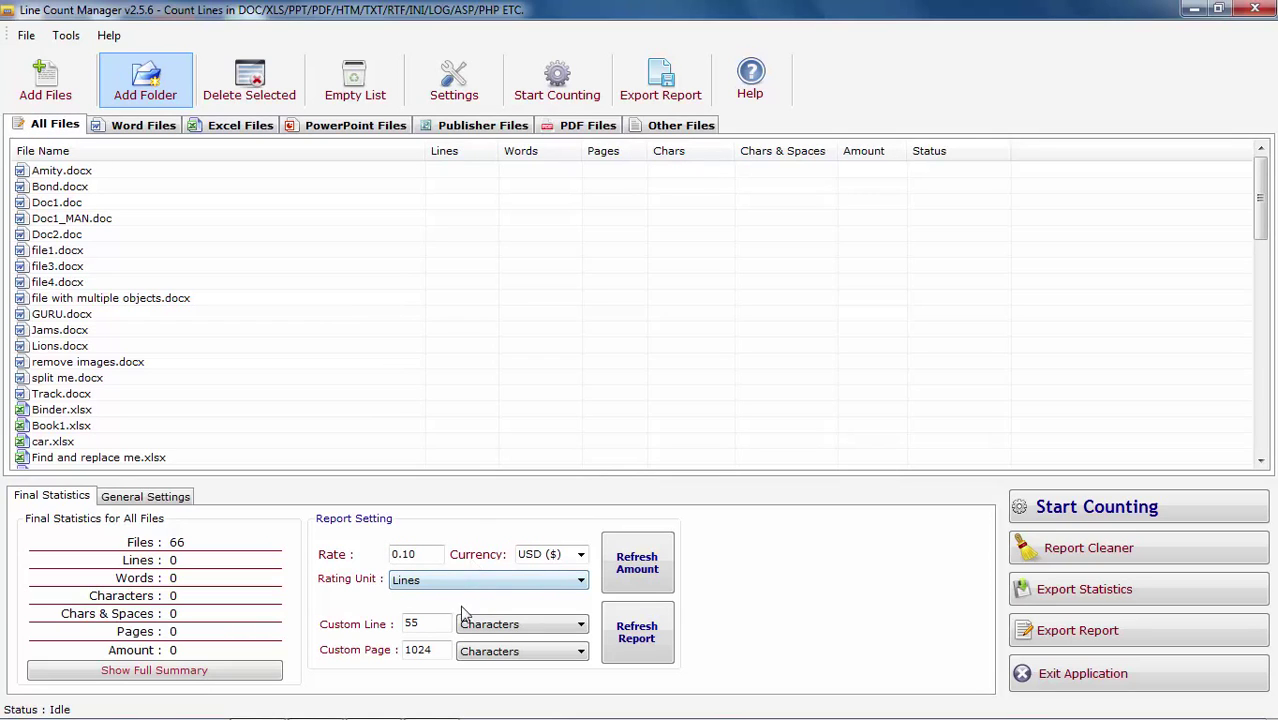
Step: Change the amount currency from the Currency dropdown to INR
click(580, 554)
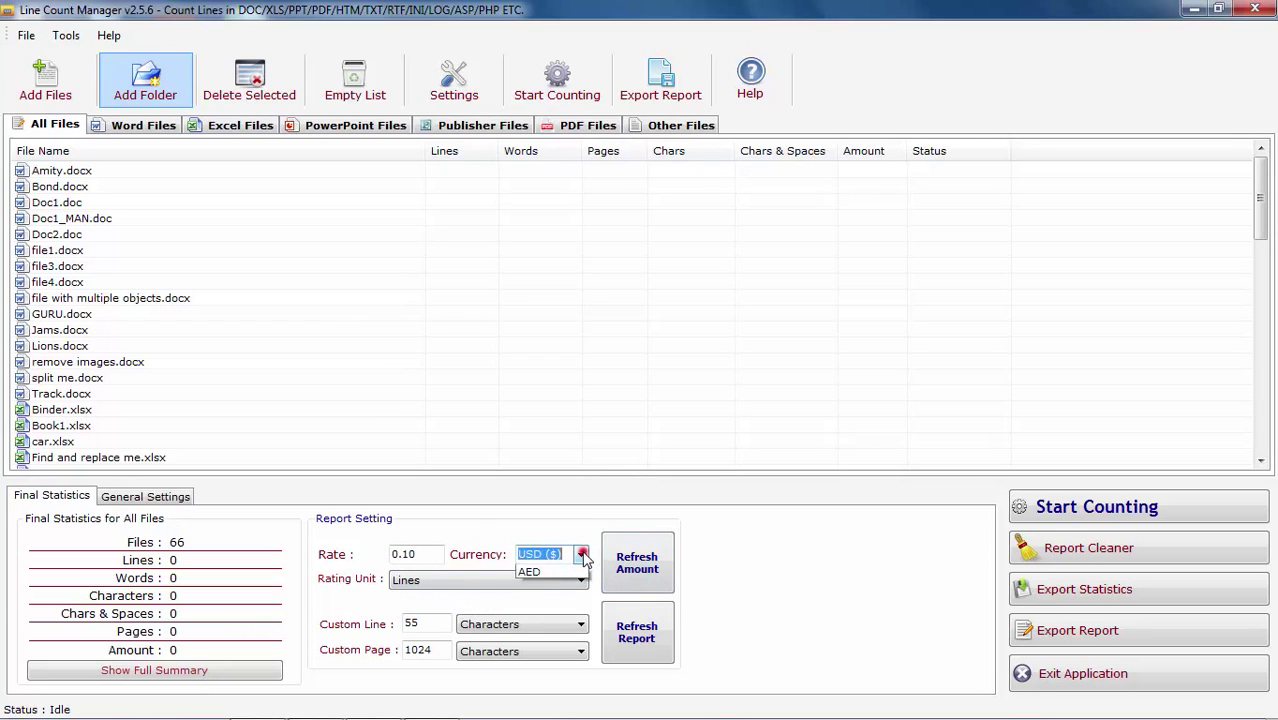
click(563, 623)
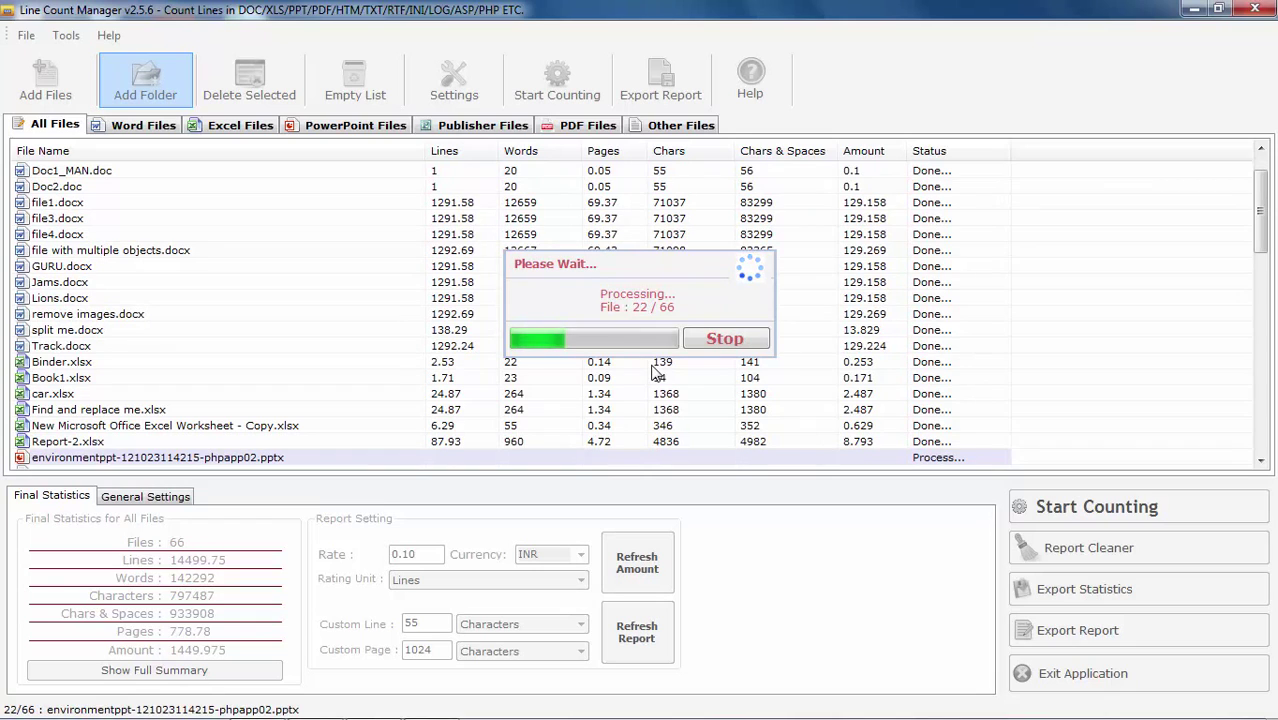
Step: Stop the count at 23 of 66 files, dismiss the final statistics, and empty the list
click(745, 341)
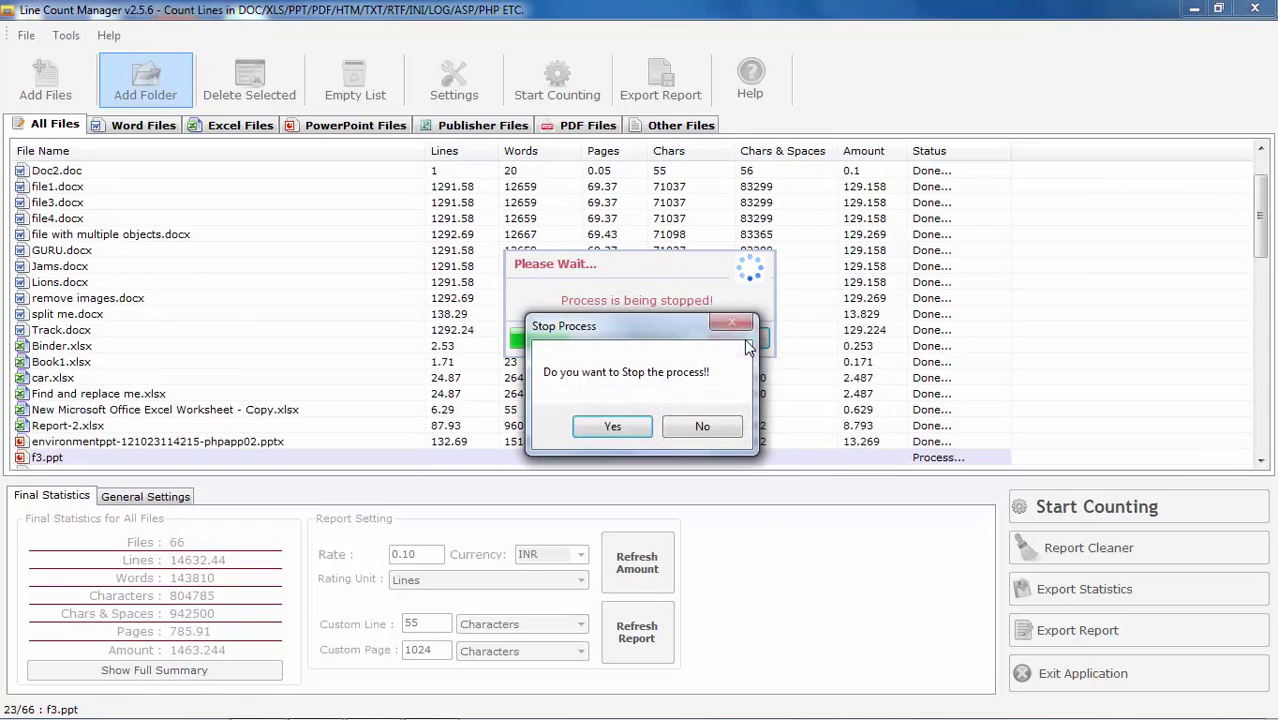
click(617, 427)
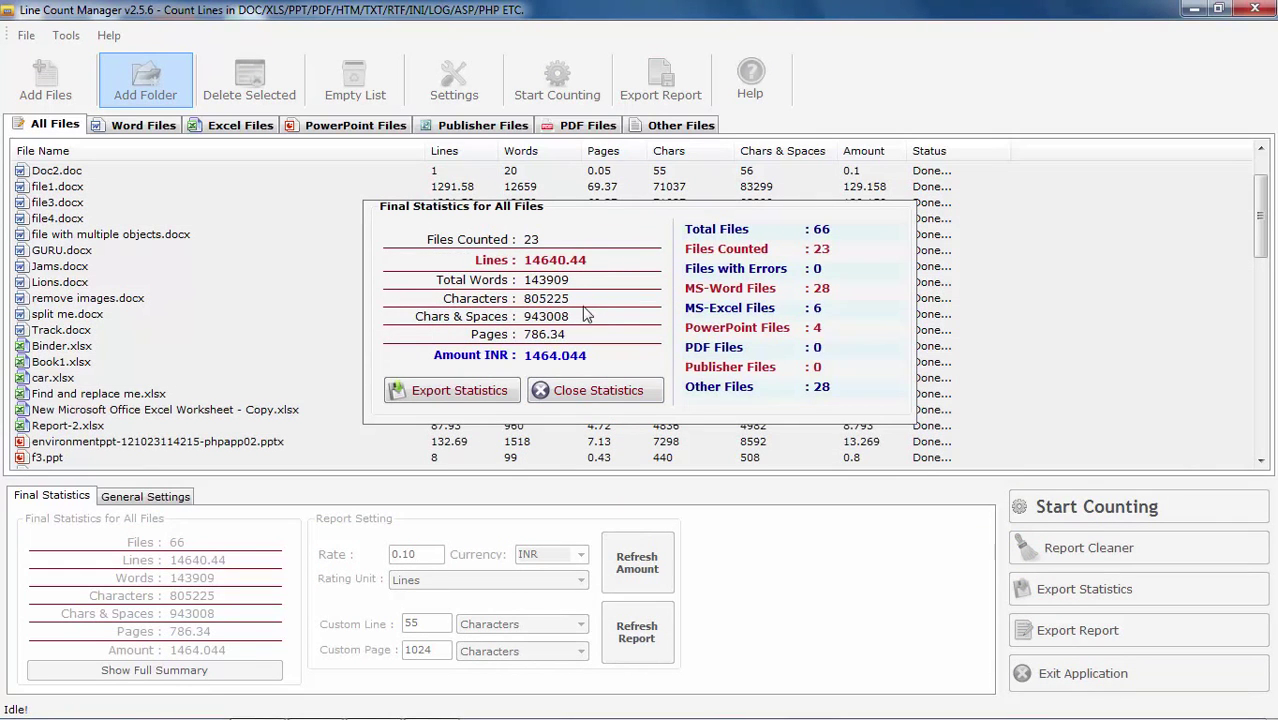
click(558, 393)
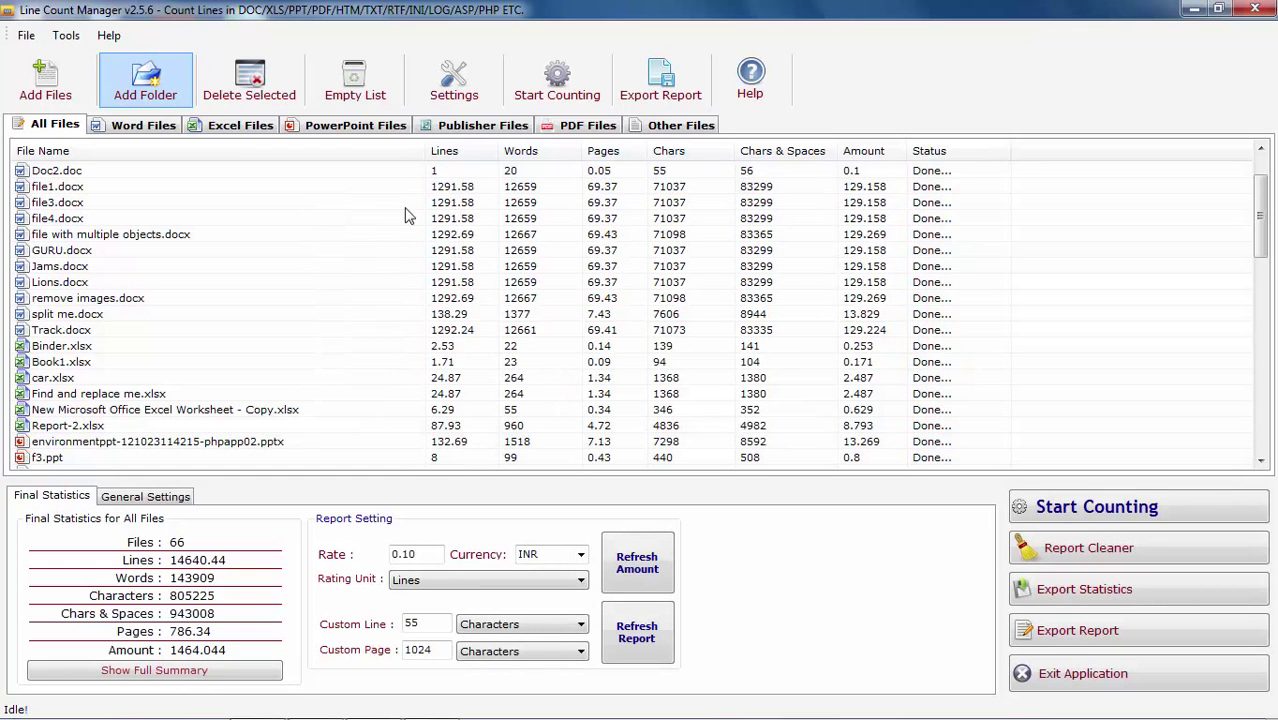
click(355, 80)
click(630, 428)
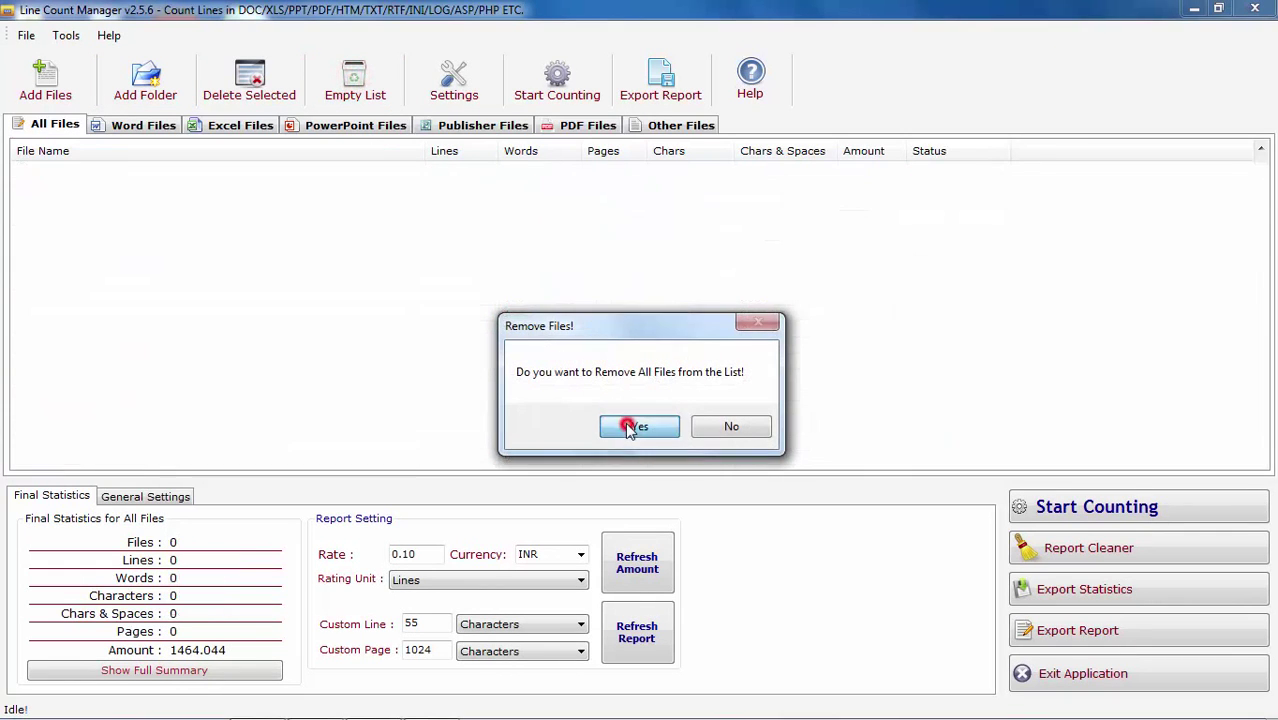